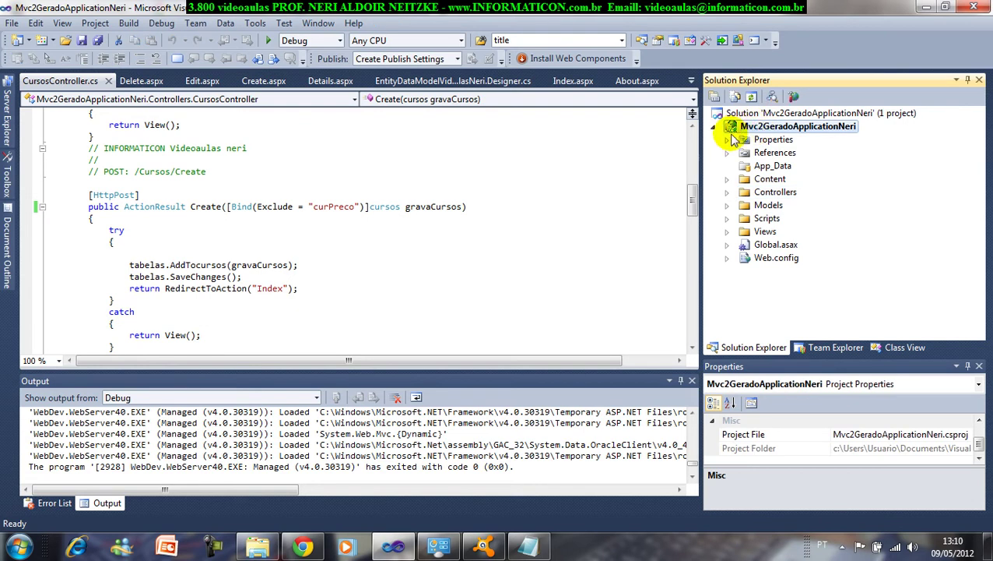
Step: Check the ASP.NET MVC 3 Web Application template among the new project templates, leaving without creating a project
{"action": "left_click", "coordinate": [11, 23]}
{"action": "mouse_move", "coordinate": [151, 37]}
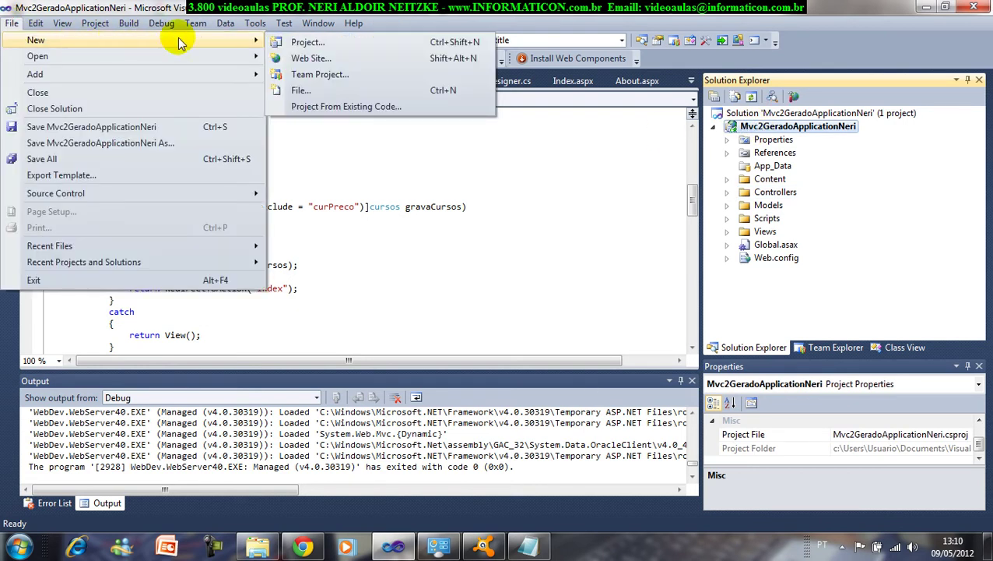
{"action": "left_click", "coordinate": [290, 39]}
{"action": "left_click", "coordinate": [410, 146]}
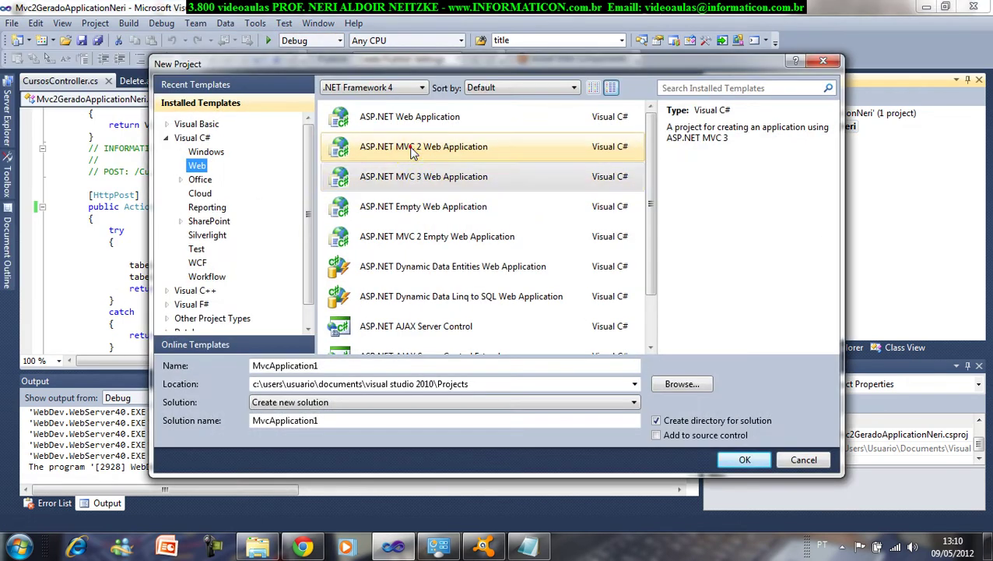
{"action": "left_click", "coordinate": [424, 184]}
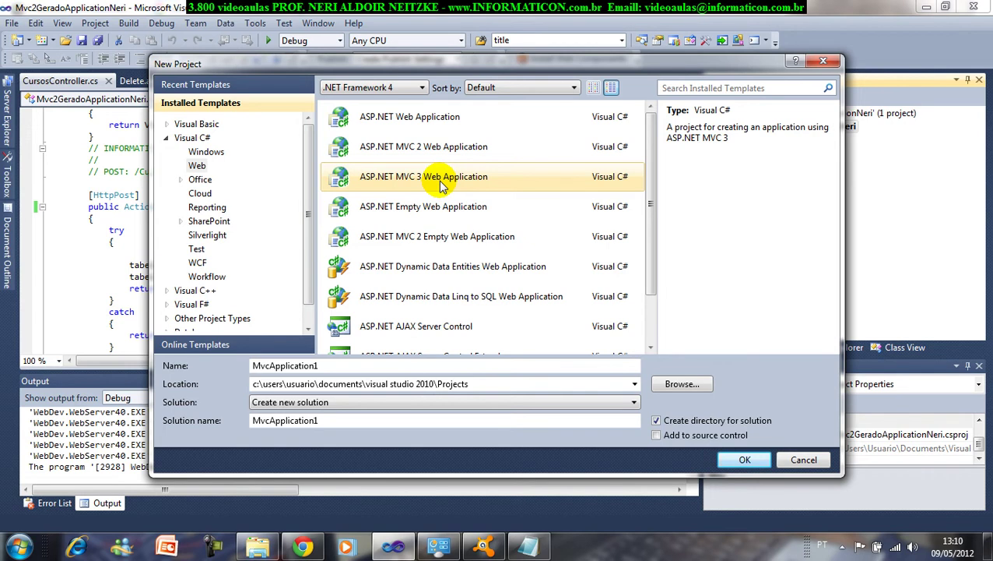
{"action": "left_click", "coordinate": [447, 184]}
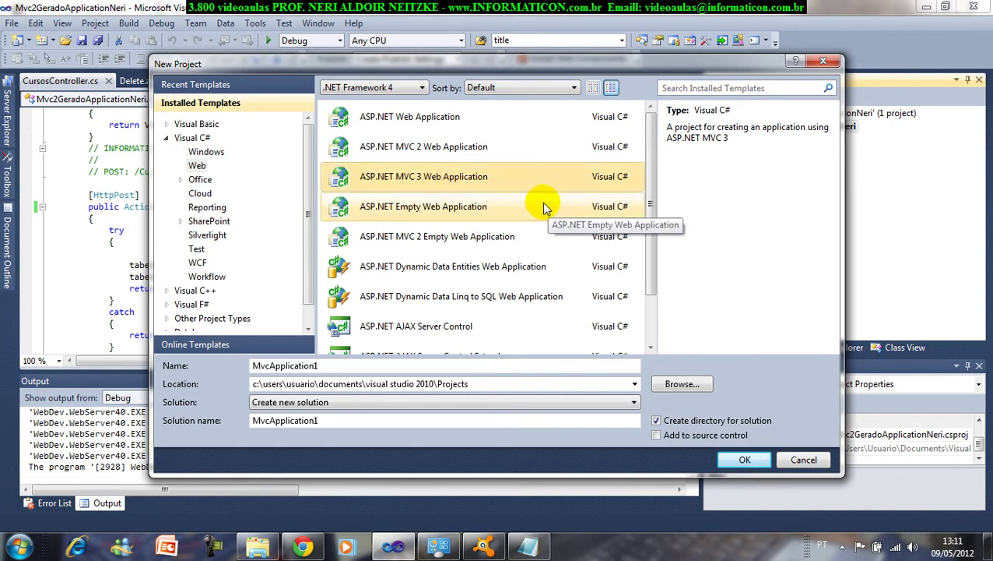
{"action": "left_click", "coordinate": [804, 465]}
Step: Close the Mvc2GeradoApplicationNeri solution
{"action": "left_click", "coordinate": [407, 184]}
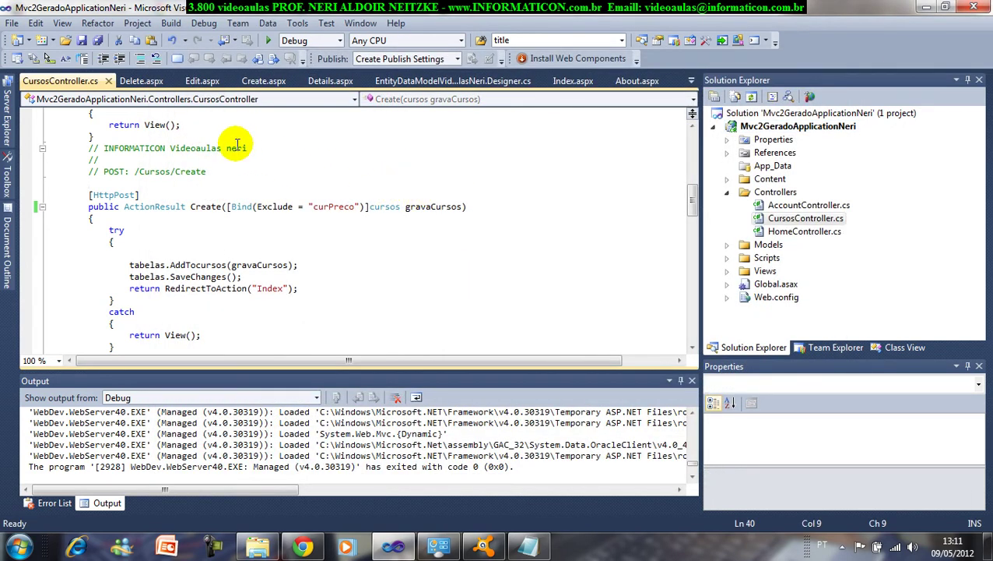
{"action": "left_click", "coordinate": [11, 23]}
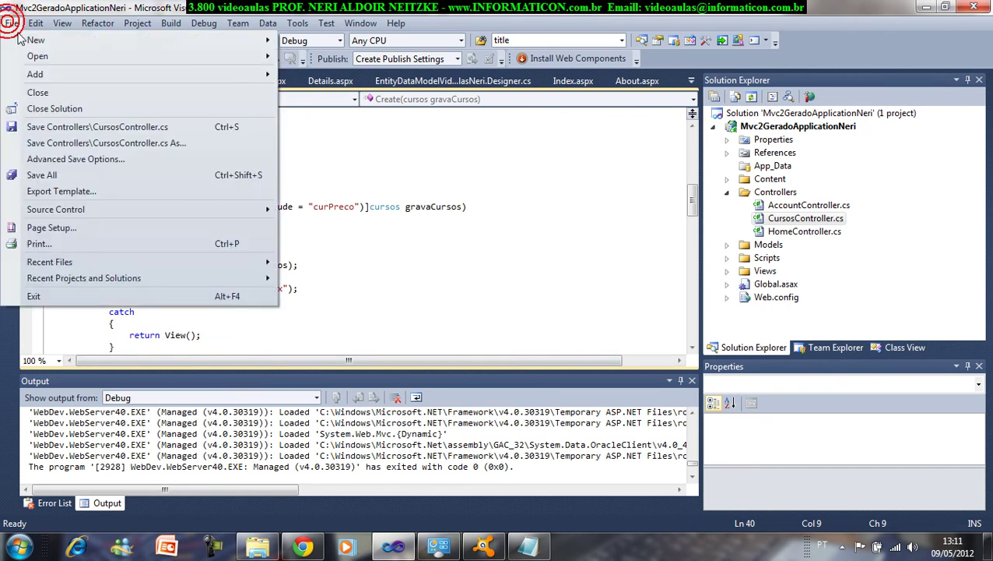
{"action": "left_click", "coordinate": [60, 108]}
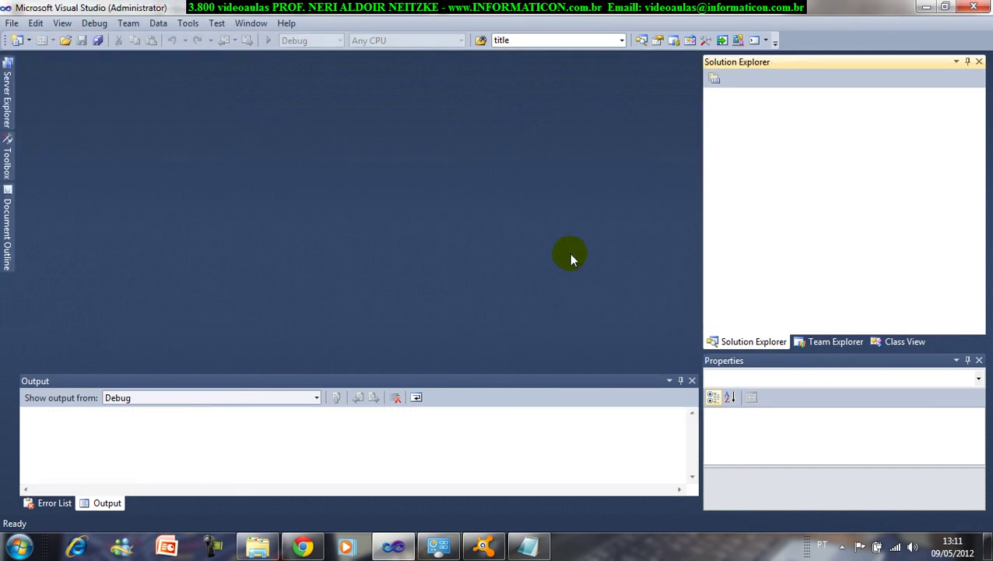
Step: Switch to Chrome and view the video course list on the informaticon.com.br home page, then return to the local Cursos page
{"action": "left_click", "coordinate": [303, 545]}
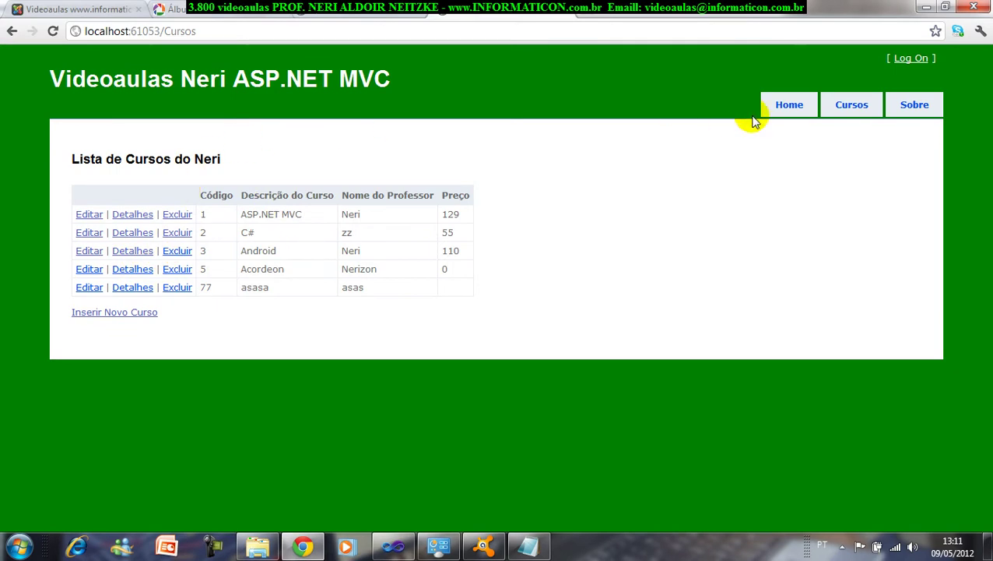
{"action": "left_click", "coordinate": [68, 11]}
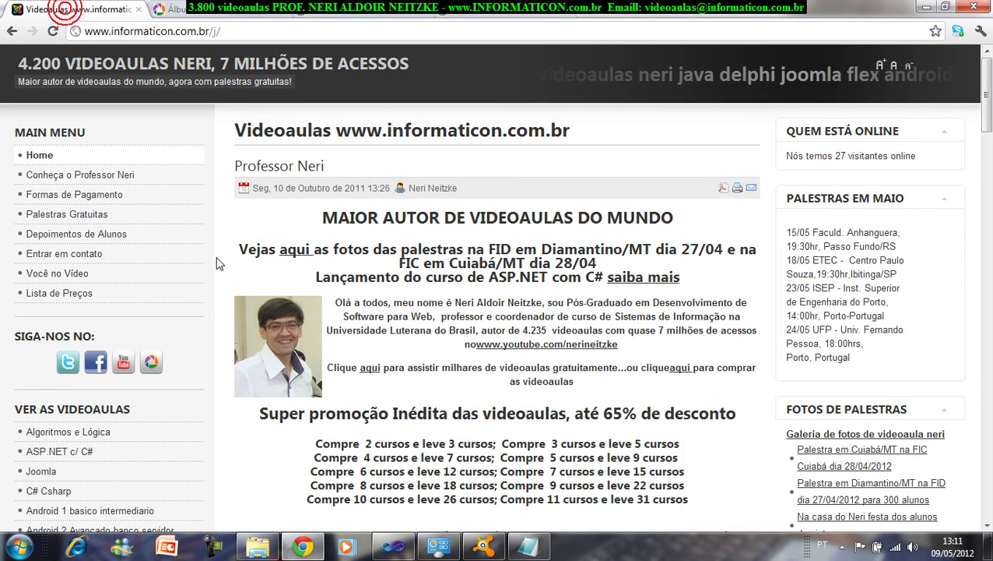
{"action": "scroll", "coordinate": [156, 290], "scroll_direction": "down", "scroll_amount": 2}
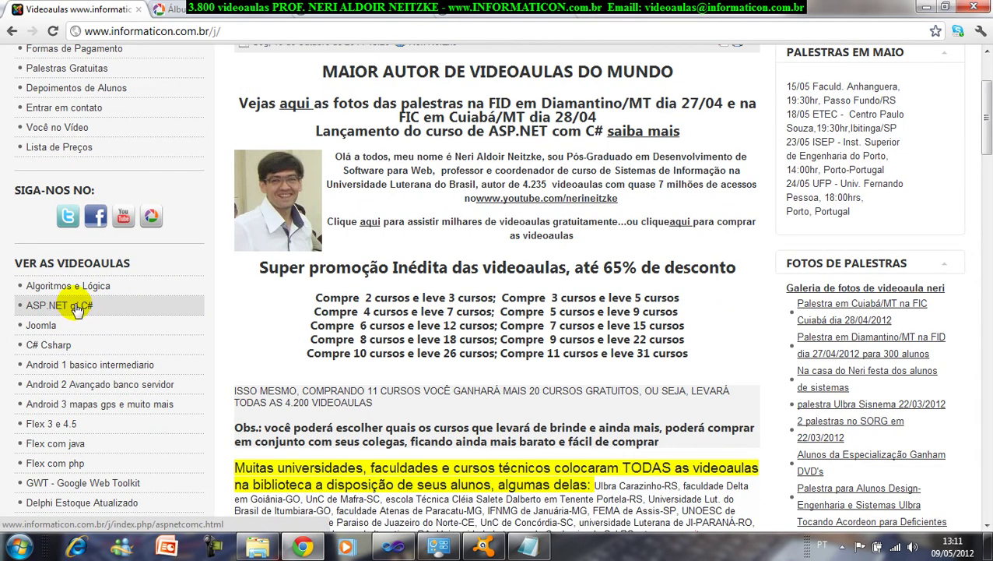
{"action": "left_click", "coordinate": [464, 17]}
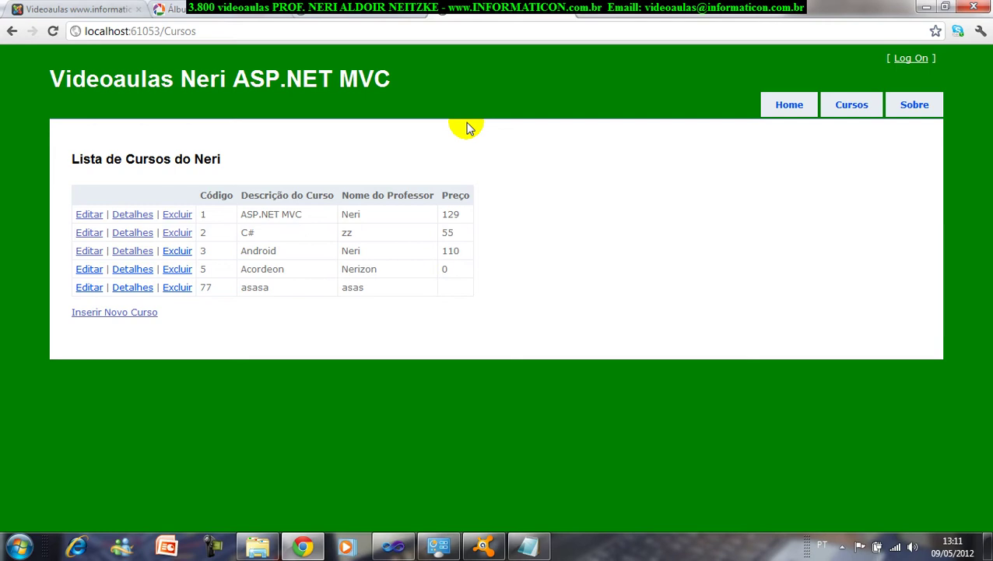
{"action": "left_click", "coordinate": [580, 14]}
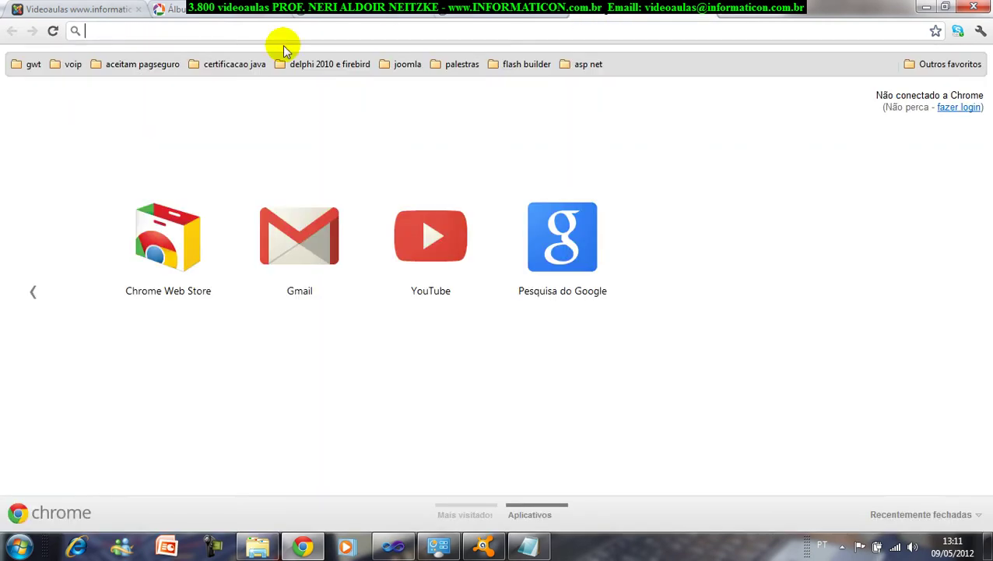
{"action": "type", "text": "www.asp"}
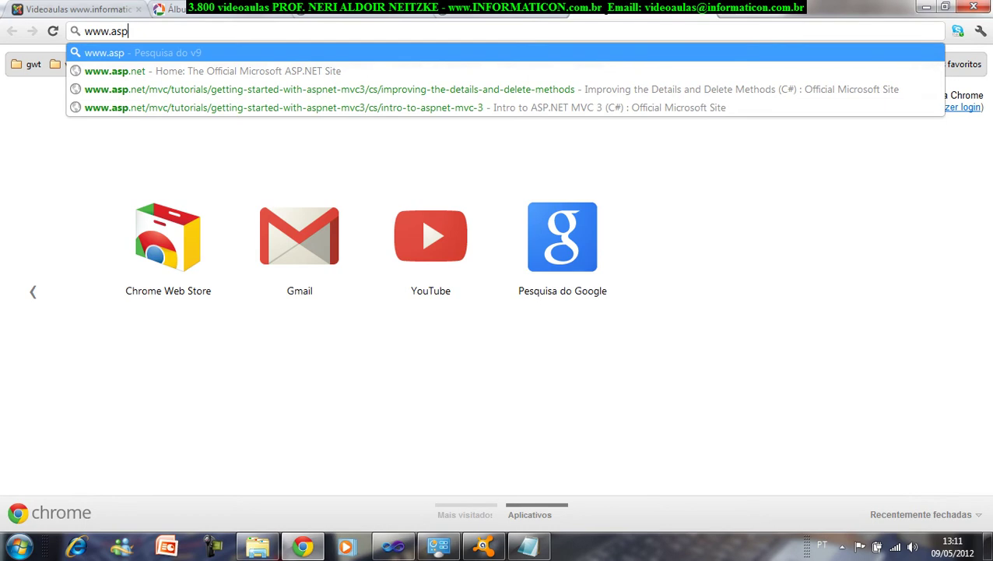
{"action": "key", "text": "Down"}
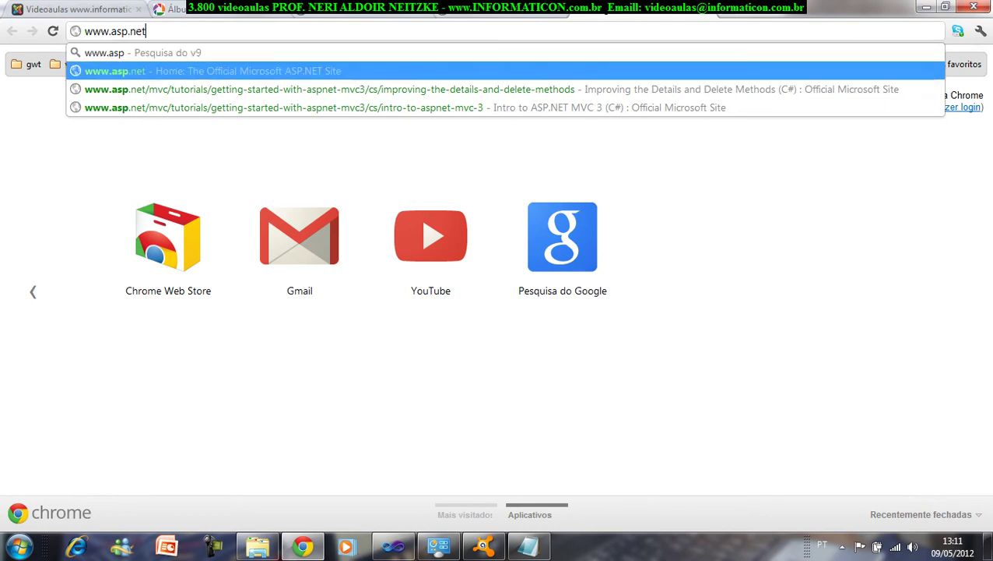
{"action": "type", "text": "/mvc"}
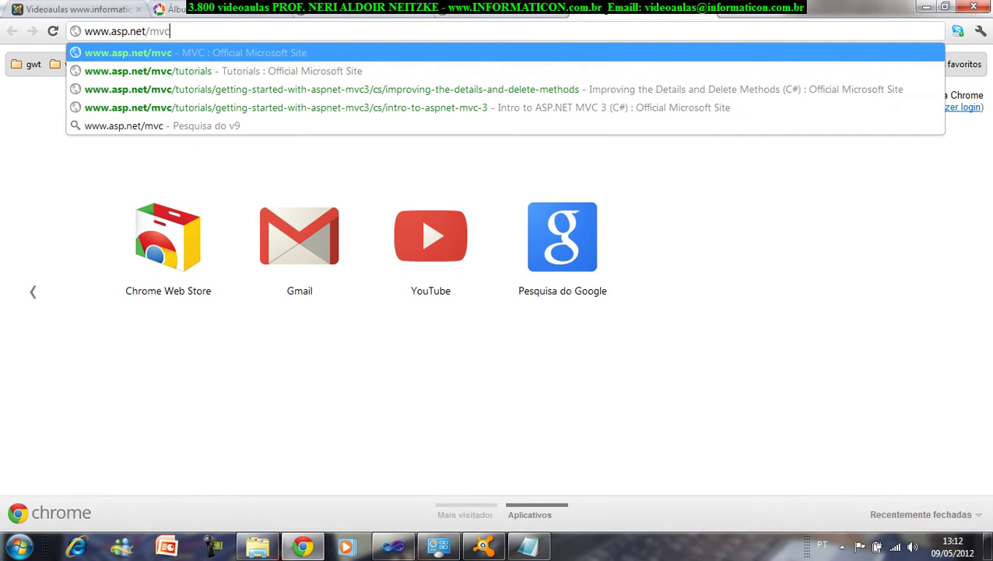
{"action": "key", "text": "Return"}
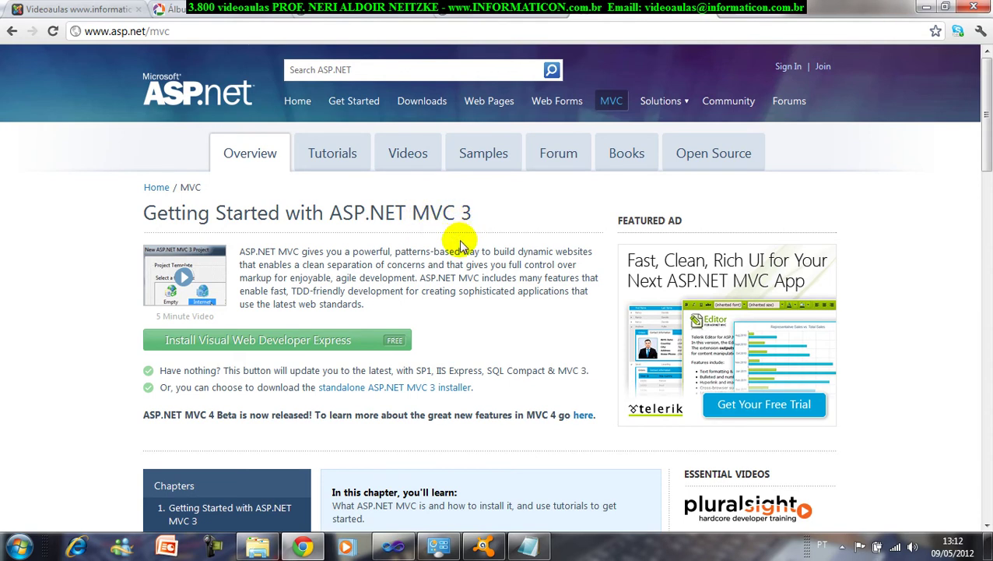
Step: Open the Install Visual Web Developer Express and standalone ASP.NET MVC 3 installer links in new tabs
{"action": "right_click", "coordinate": [268, 346]}
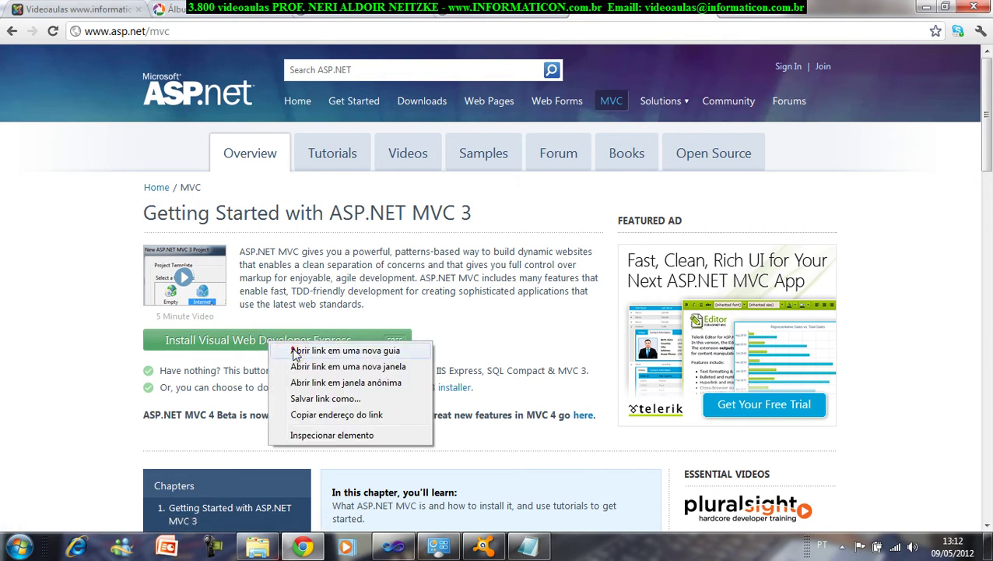
{"action": "left_click", "coordinate": [277, 406]}
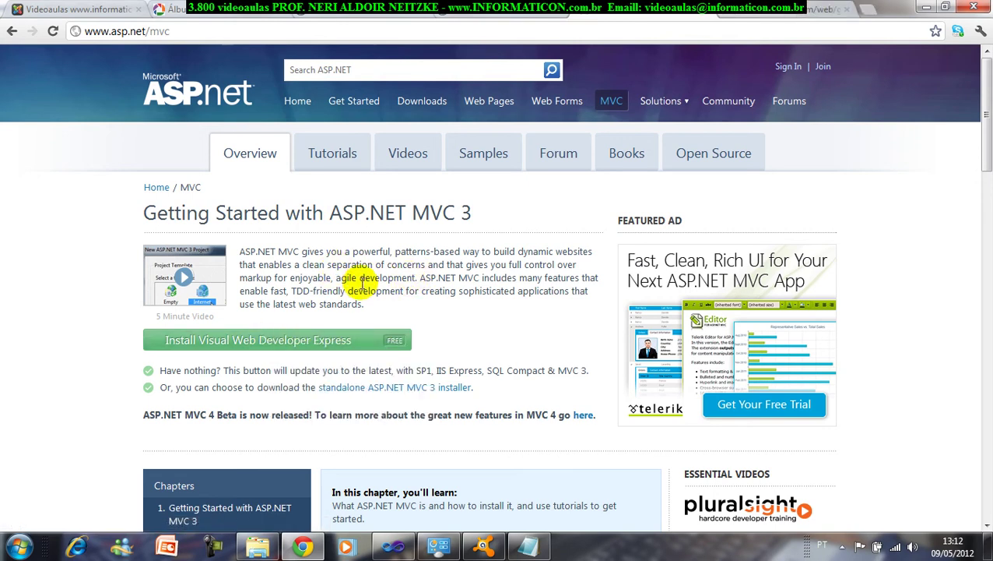
{"action": "right_click", "coordinate": [394, 387]}
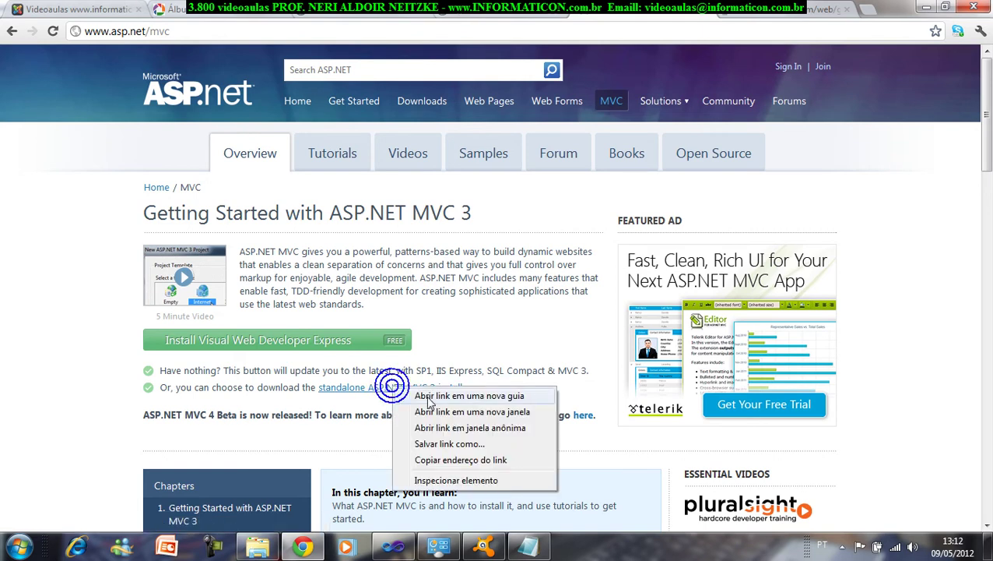
{"action": "left_click", "coordinate": [399, 391]}
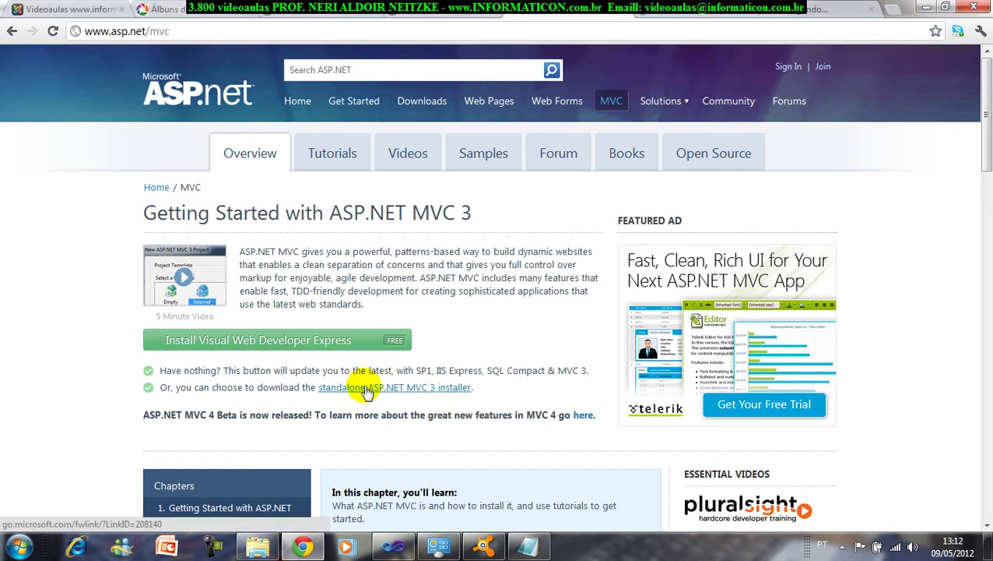
Step: Dismiss the external application request and look over the opened Web Platform Installer launch page
{"action": "left_click", "coordinate": [358, 341]}
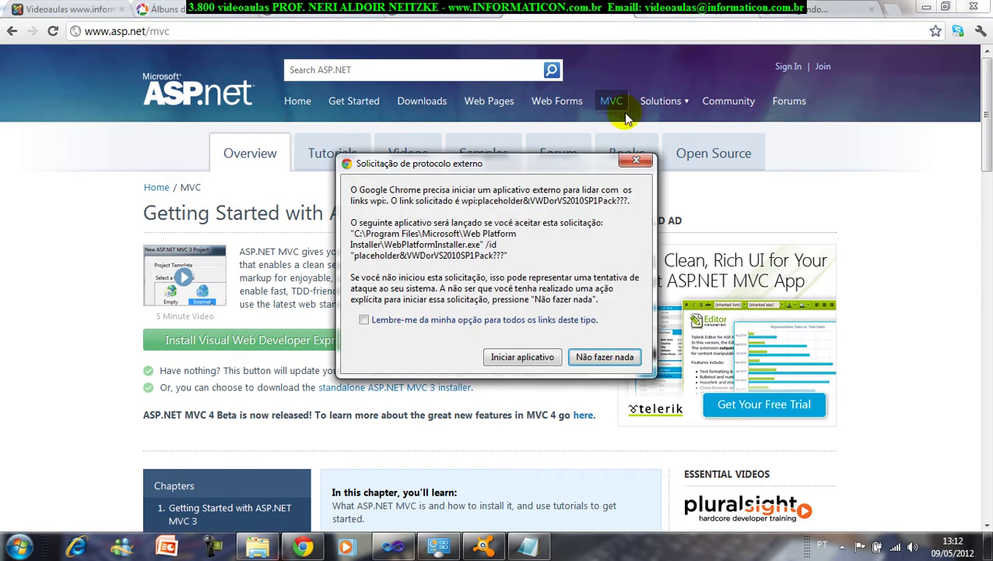
{"action": "left_click", "coordinate": [627, 152]}
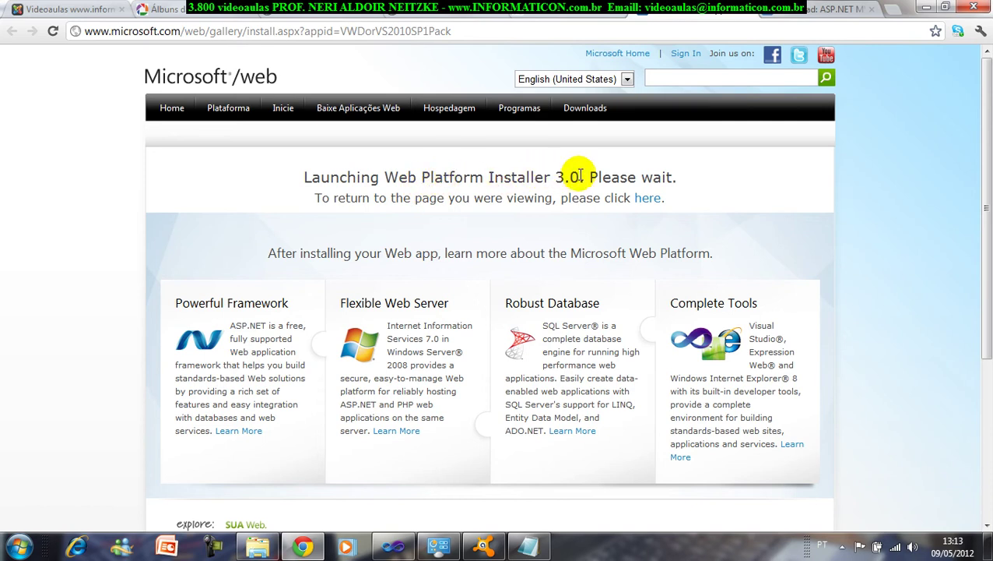
{"action": "left_click", "coordinate": [647, 201]}
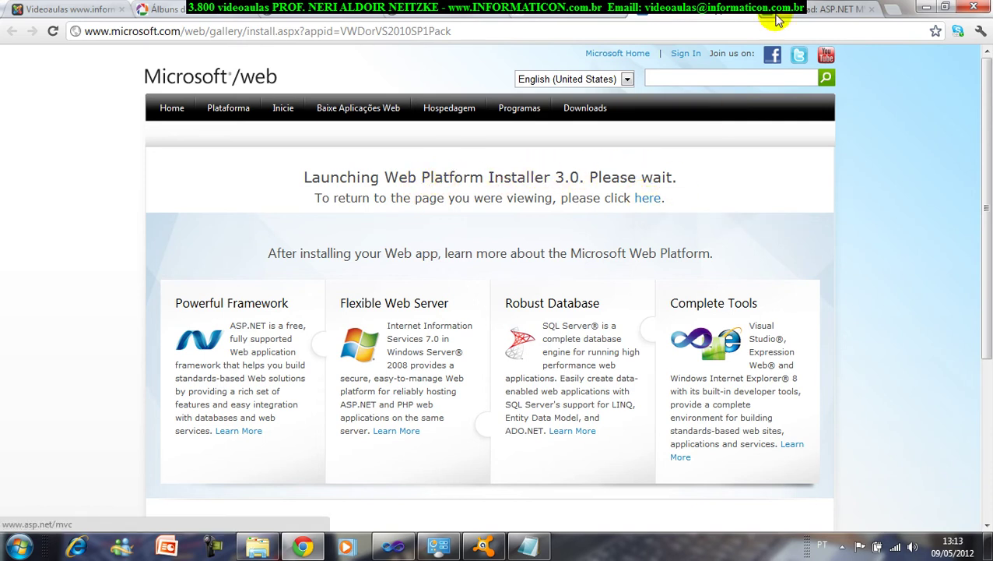
{"action": "scroll", "coordinate": [510, 178], "scroll_direction": "down", "scroll_amount": 1}
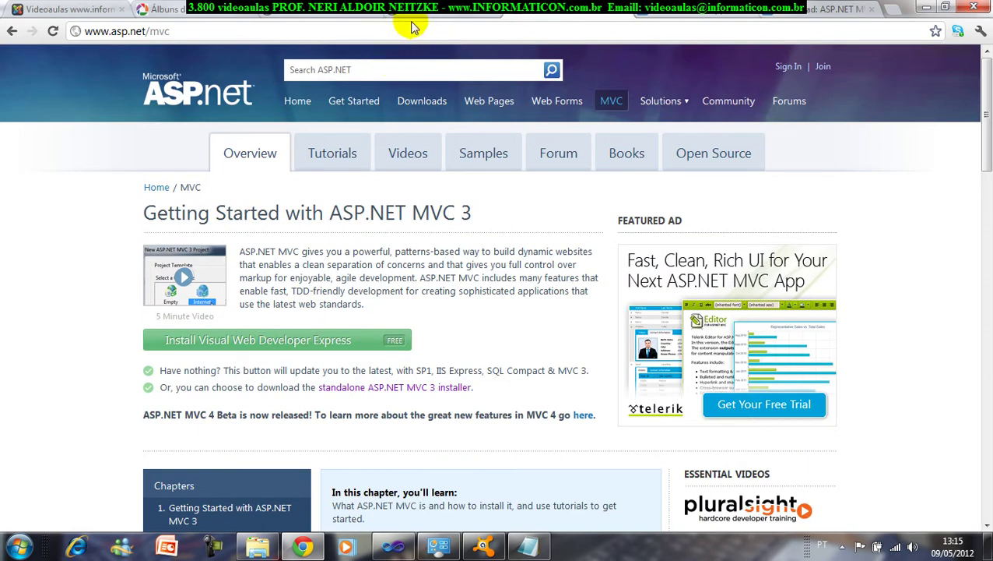
{"action": "left_click", "coordinate": [425, 17]}
{"action": "left_click", "coordinate": [289, 32]}
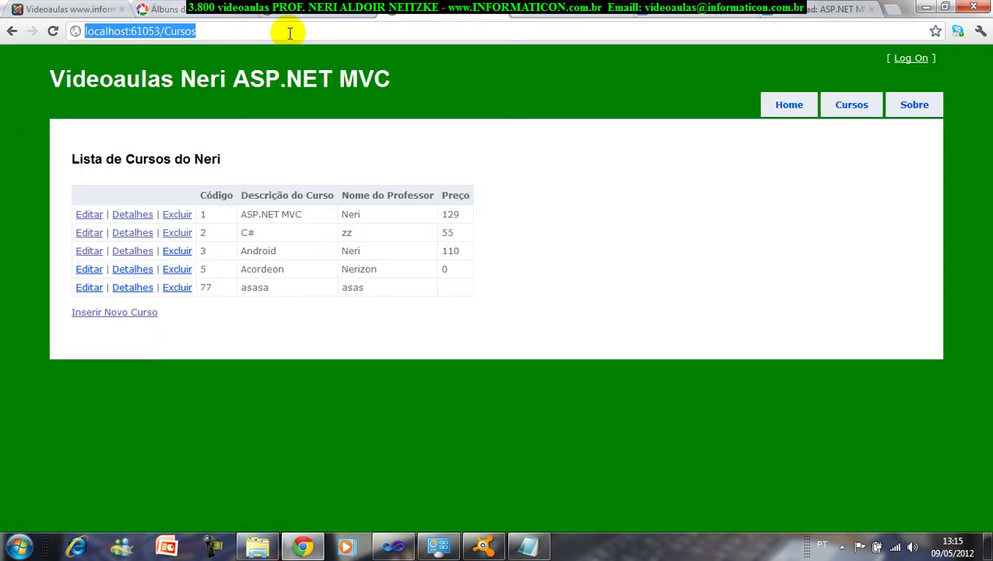
{"action": "type", "text": "www.mi"}
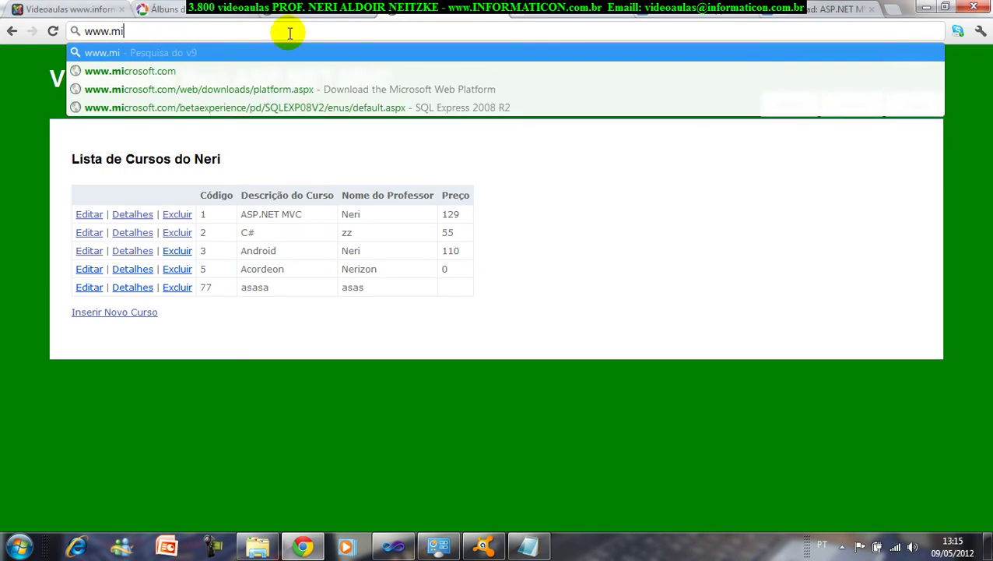
{"action": "key", "text": "Down"}
{"action": "key", "text": "Down"}
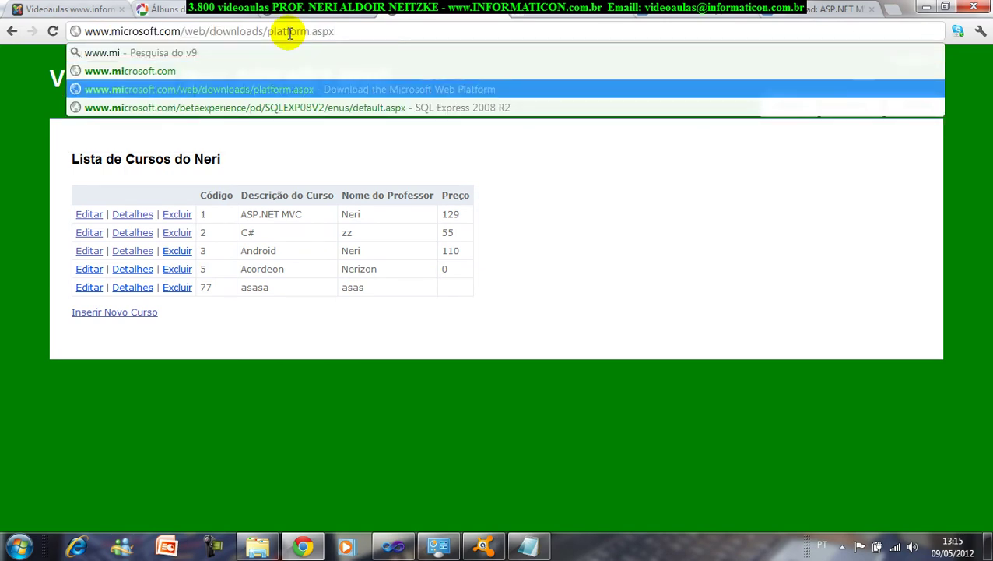
{"action": "key", "text": "Return"}
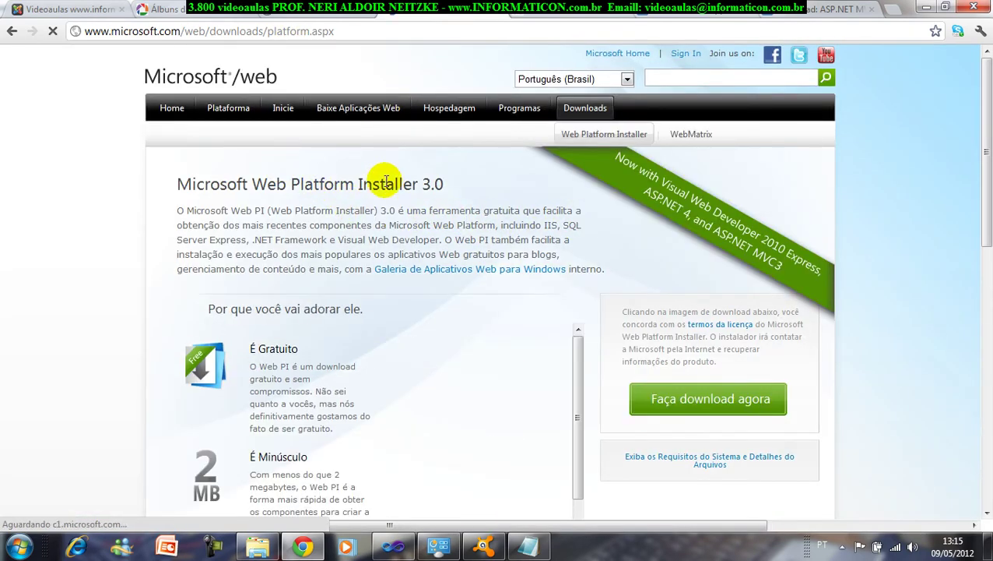
Step: Download the Microsoft Web Platform Installer 3.0 launcher and run the downloaded file
{"action": "scroll", "coordinate": [413, 223], "scroll_direction": "down", "scroll_amount": 2}
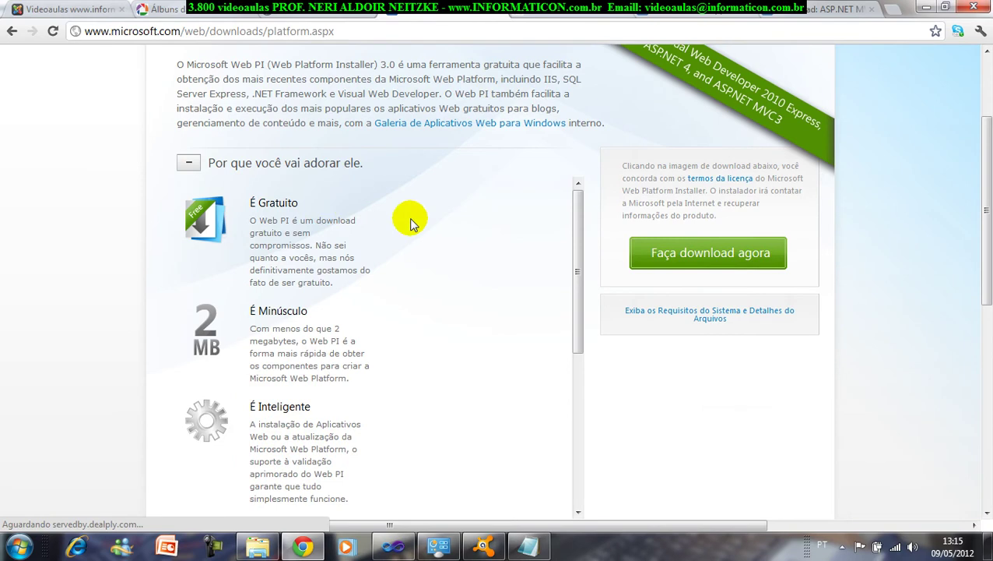
{"action": "left_click", "coordinate": [706, 258]}
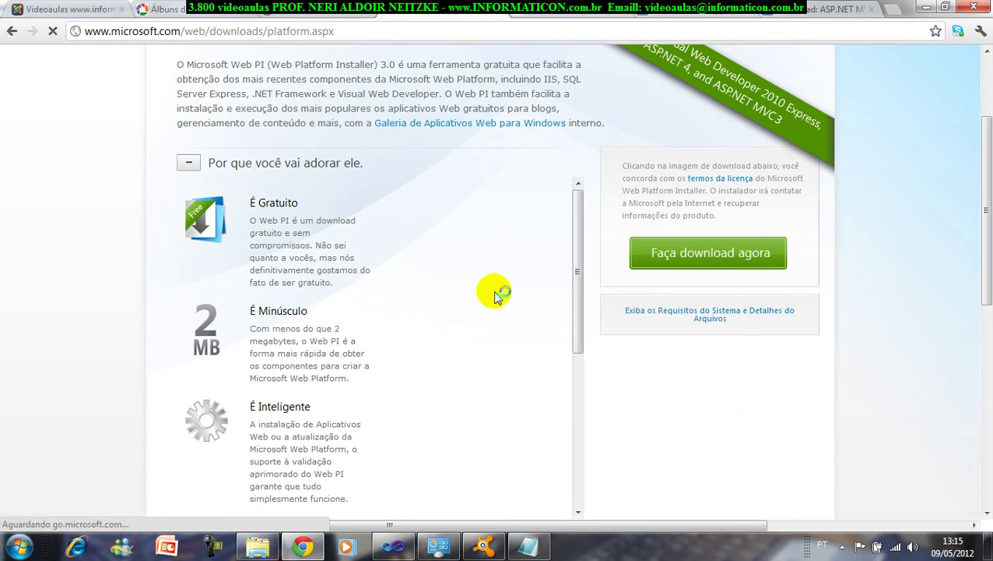
{"action": "scroll", "coordinate": [498, 296], "scroll_direction": "up", "scroll_amount": 1}
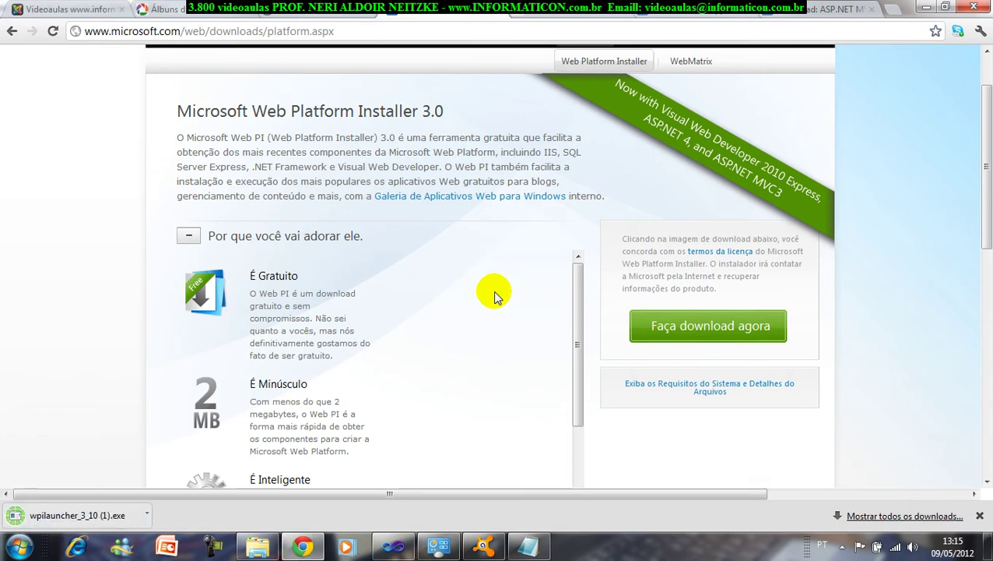
{"action": "left_click", "coordinate": [88, 517]}
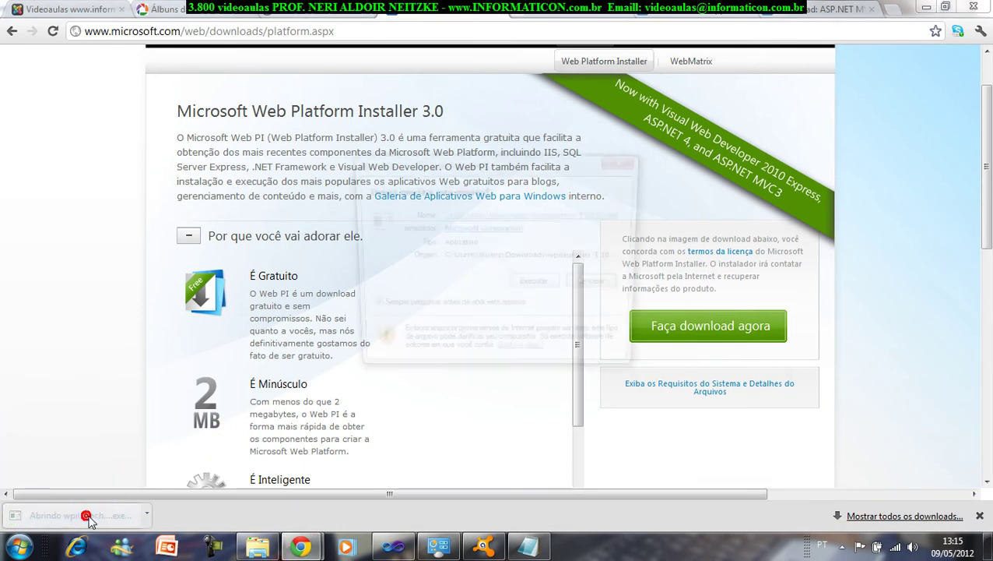
{"action": "left_click", "coordinate": [533, 287]}
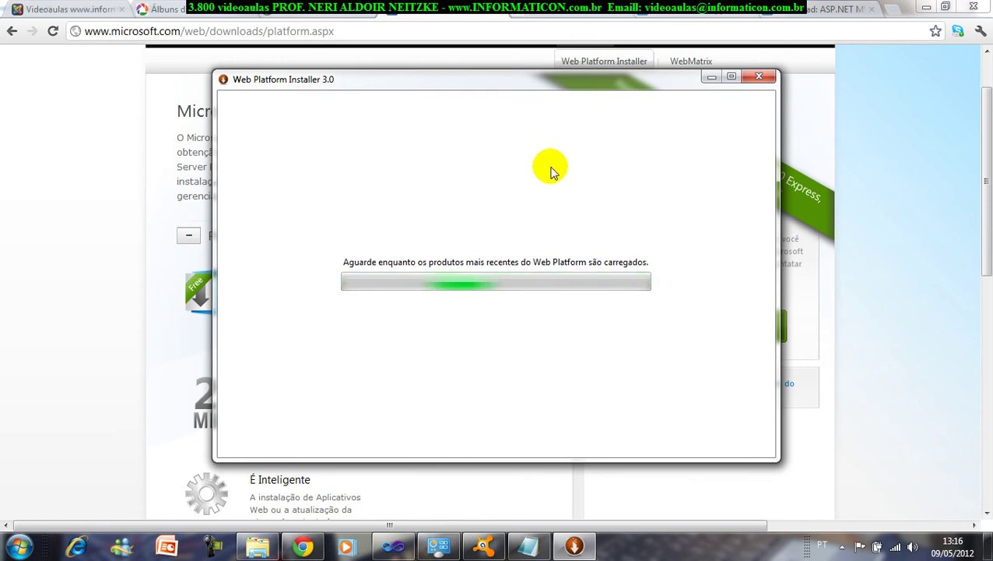
Step: Review the components named in the Microsoft Web Platform Installer 3.0 description on the download page
{"action": "left_click", "coordinate": [984, 166]}
{"action": "left_click_drag", "start_coordinate": [983, 166], "coordinate": [973, 173]}
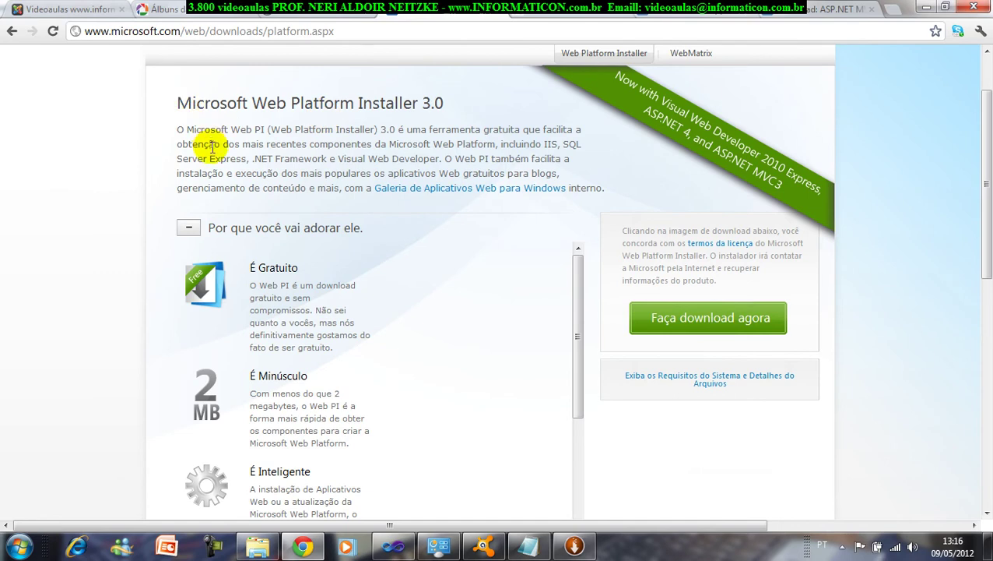
{"action": "left_click_drag", "start_coordinate": [319, 144], "coordinate": [539, 162]}
{"action": "left_click", "coordinate": [532, 162]}
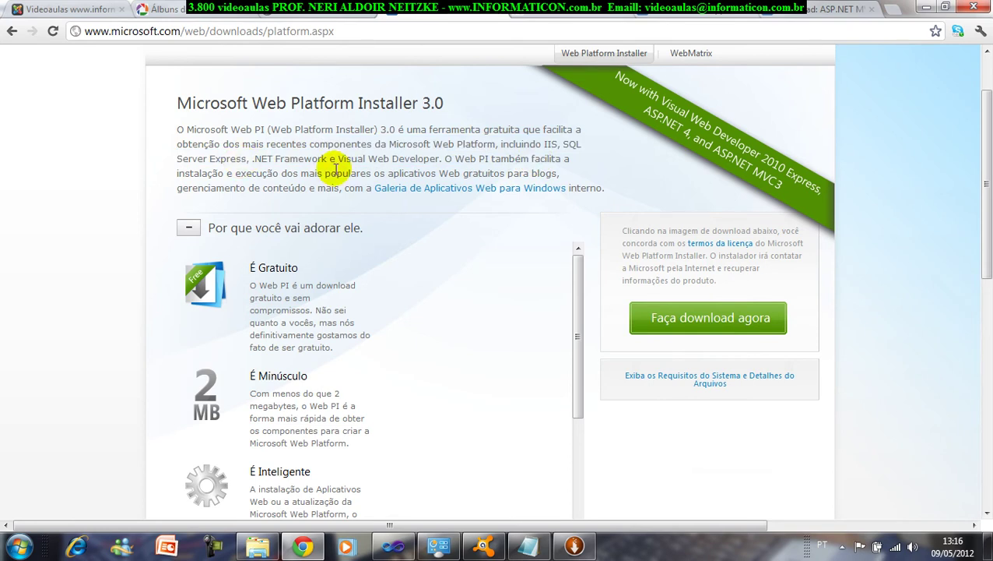
Step: Review the Web Platform Installer page, then open the Windows Web App Gallery and look through its featured applications
{"action": "scroll", "coordinate": [420, 292], "scroll_direction": "down", "scroll_amount": 5}
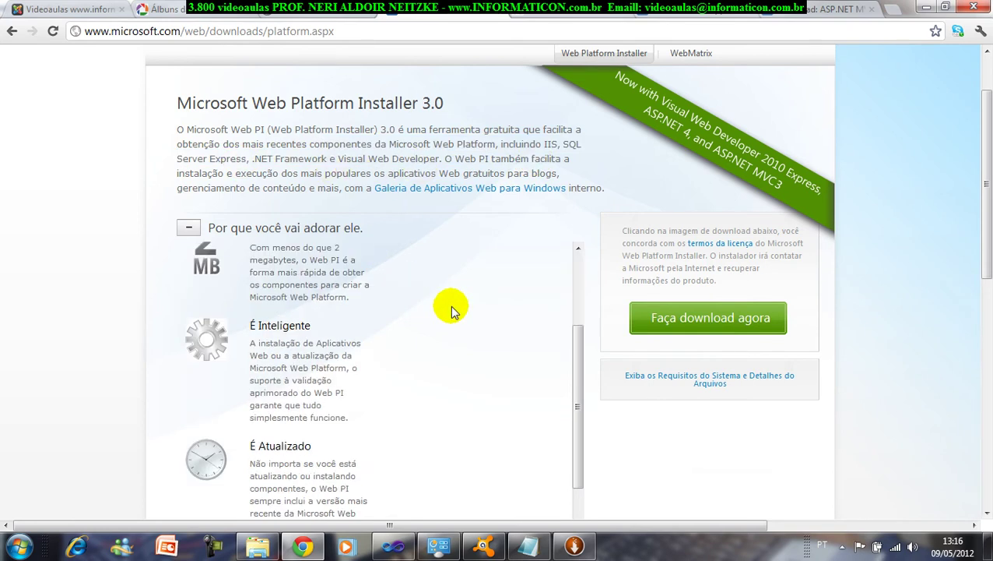
{"action": "scroll", "coordinate": [404, 293], "scroll_direction": "up", "scroll_amount": 5}
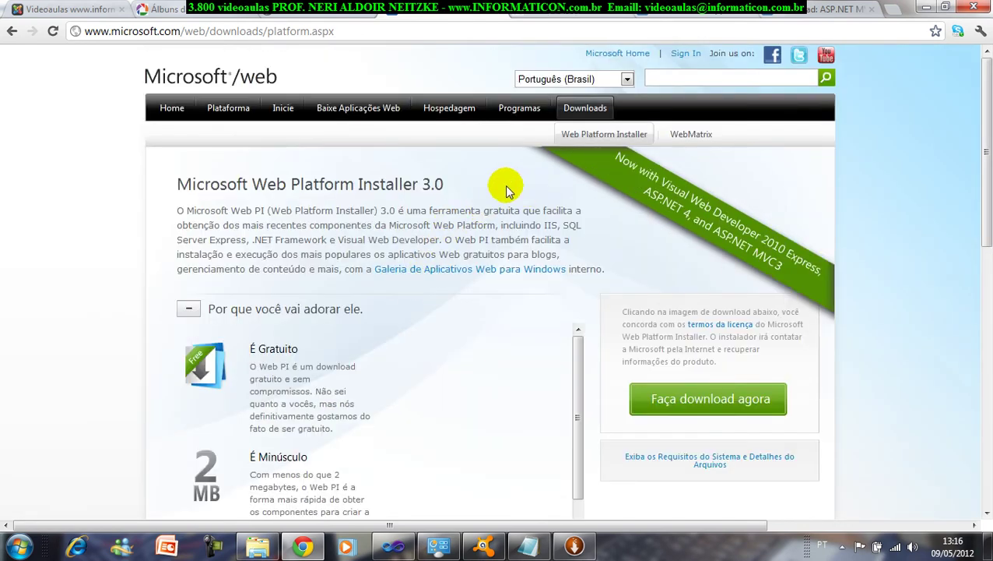
{"action": "left_click", "coordinate": [456, 270]}
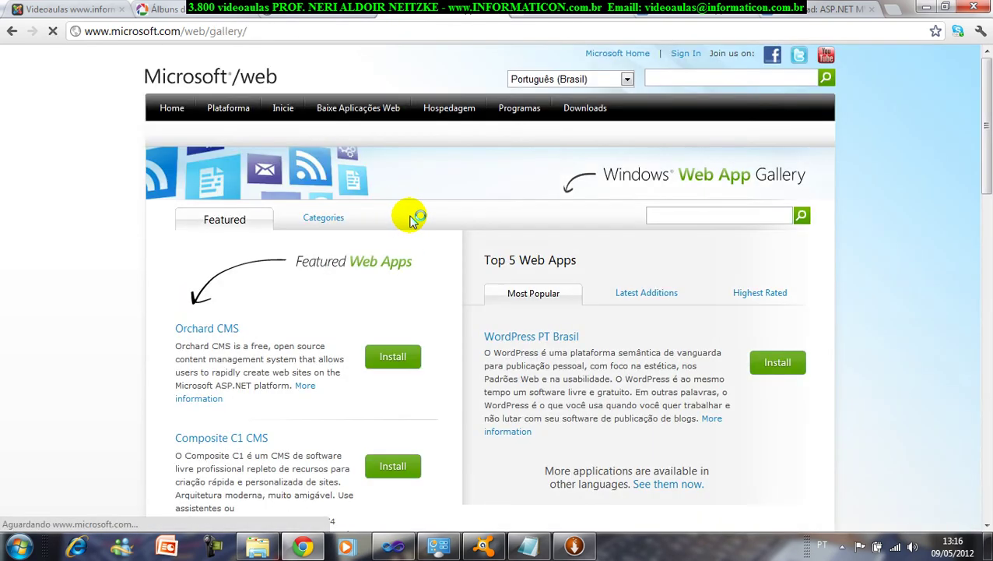
{"action": "scroll", "coordinate": [413, 218], "scroll_direction": "down", "scroll_amount": 2}
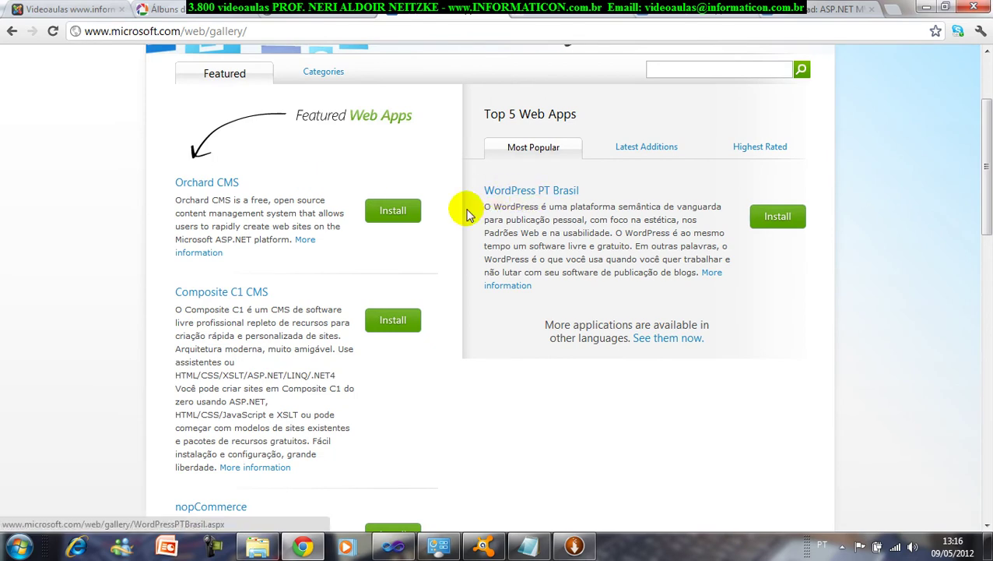
{"action": "scroll", "coordinate": [377, 184], "scroll_direction": "down", "scroll_amount": 3}
{"action": "scroll", "coordinate": [358, 186], "scroll_direction": "up", "scroll_amount": 2}
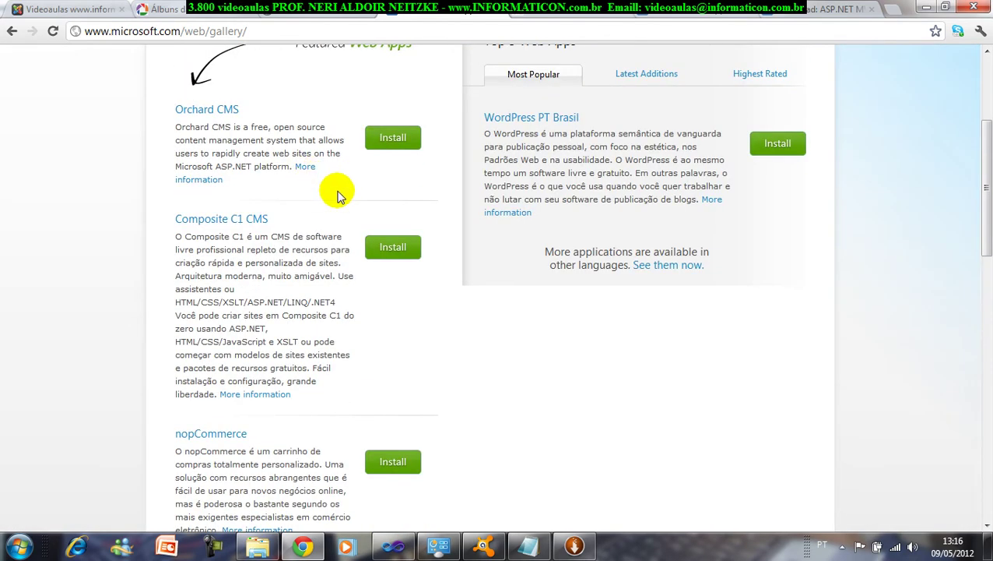
{"action": "scroll", "coordinate": [346, 190], "scroll_direction": "down", "scroll_amount": 6}
{"action": "scroll", "coordinate": [386, 208], "scroll_direction": "down", "scroll_amount": 3}
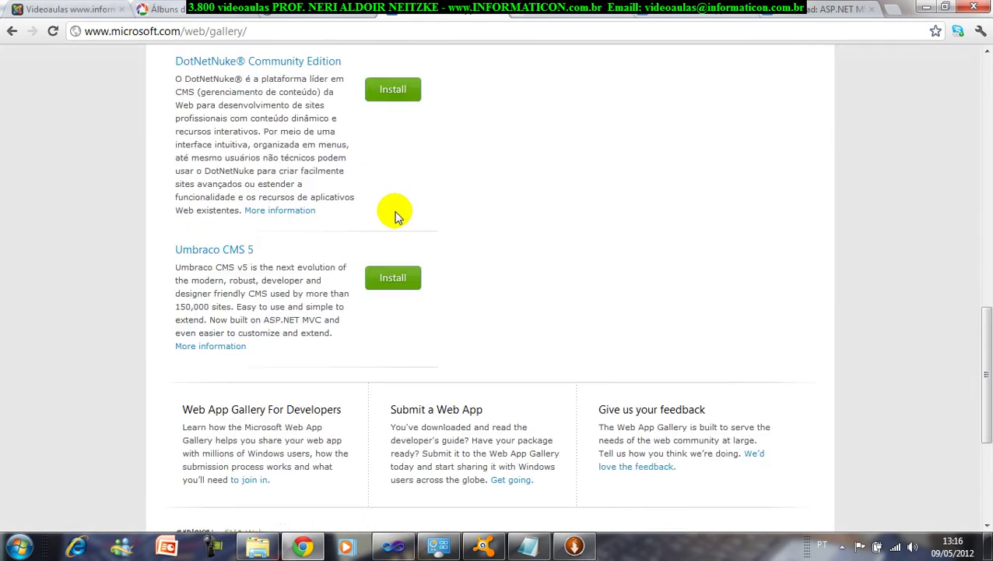
{"action": "scroll", "coordinate": [539, 272], "scroll_direction": "down", "scroll_amount": 3}
{"action": "scroll", "coordinate": [549, 278], "scroll_direction": "up", "scroll_amount": 12}
{"action": "scroll", "coordinate": [549, 278], "scroll_direction": "up", "scroll_amount": 4}
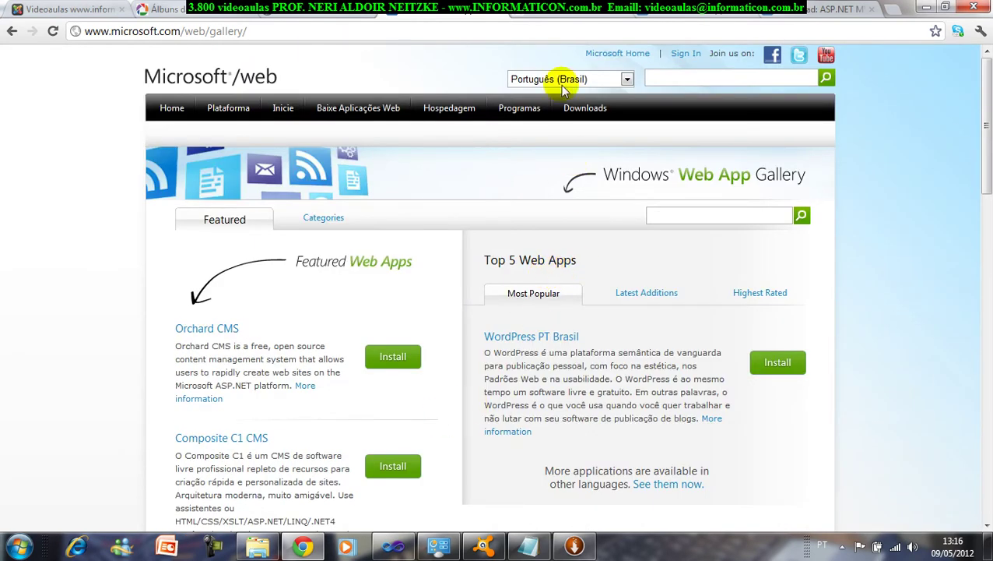
Step: Look over the open ASP.NET MVC and installer launch pages and review the ASP.NET MVC 3 Tools Update download page
{"action": "left_click", "coordinate": [529, 9]}
{"action": "left_click", "coordinate": [681, 11]}
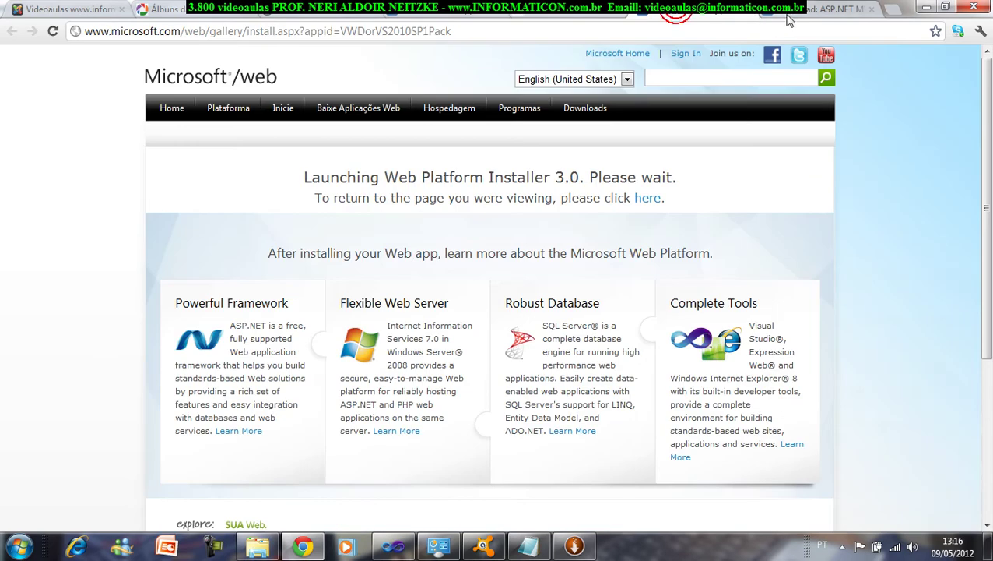
{"action": "left_click", "coordinate": [801, 10]}
{"action": "left_click", "coordinate": [316, 12]}
{"action": "left_click", "coordinate": [450, 12]}
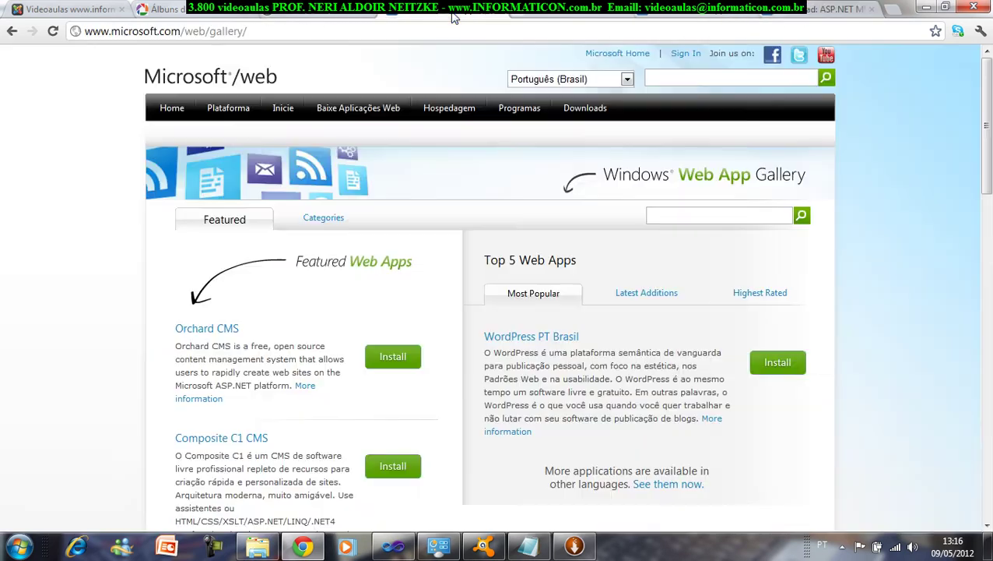
{"action": "left_click", "coordinate": [565, 10]}
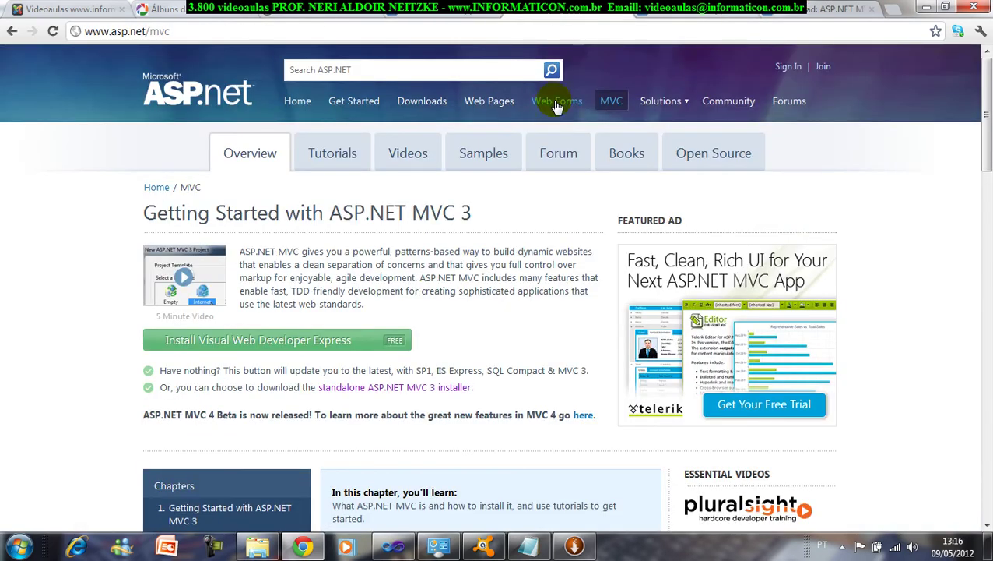
{"action": "key", "text": "ctrl+Tab"}
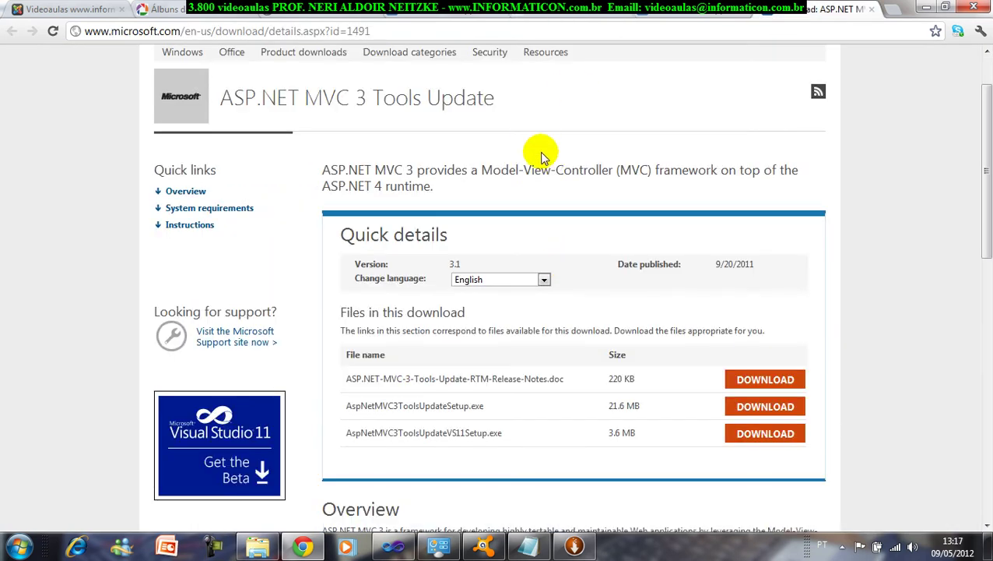
{"action": "scroll", "coordinate": [537, 144], "scroll_direction": "down", "scroll_amount": 3}
{"action": "scroll", "coordinate": [545, 154], "scroll_direction": "up", "scroll_amount": 3}
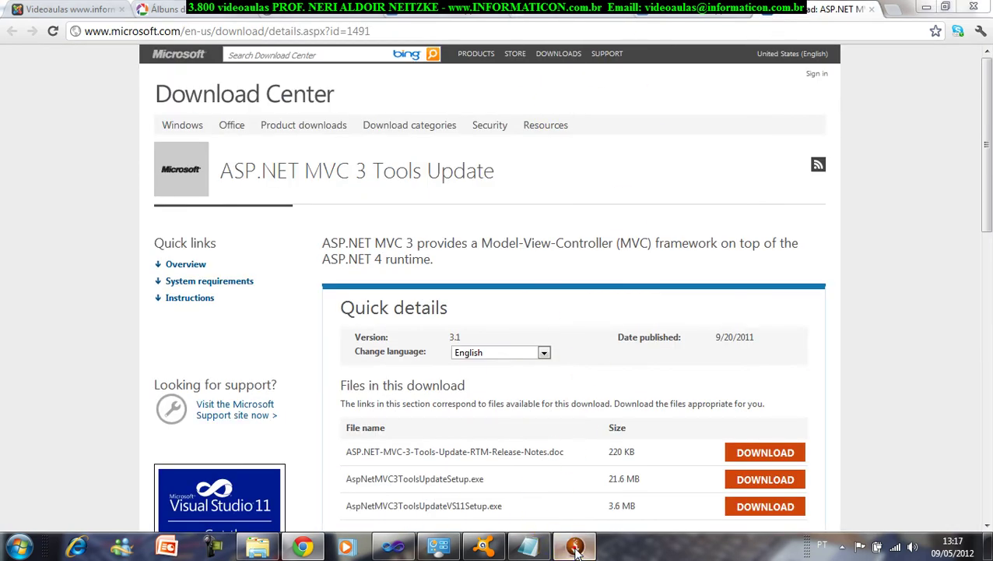
Step: Switch to Web Platform Installer 3.0 and inspect the featured entries, including Application Request Routing 2.5 and Visual Studio 2010 SP1
{"action": "left_click", "coordinate": [574, 545]}
{"action": "left_click_drag", "start_coordinate": [522, 80], "coordinate": [474, 76]}
{"action": "left_click", "coordinate": [684, 72]}
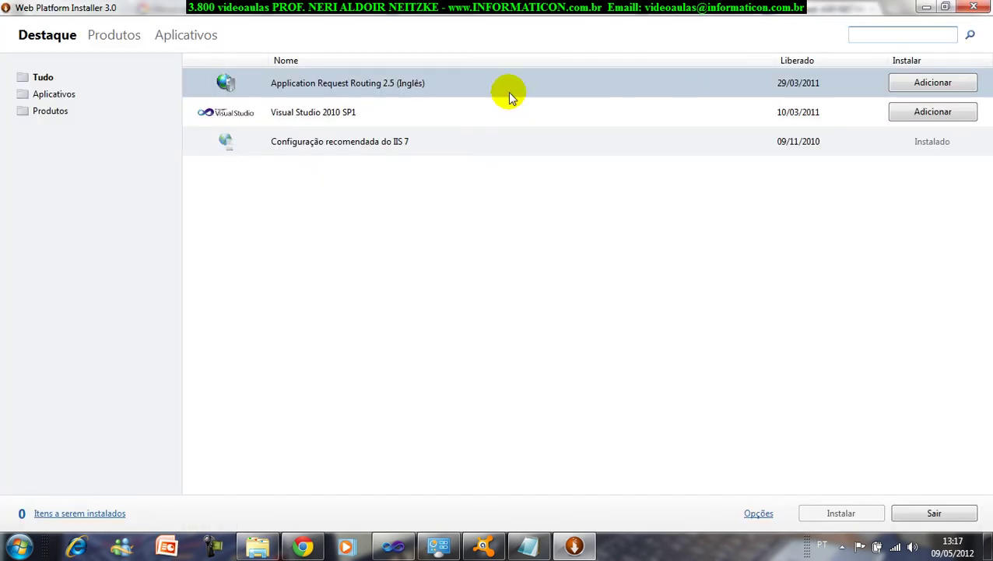
{"action": "left_click", "coordinate": [405, 148]}
{"action": "left_click", "coordinate": [348, 113]}
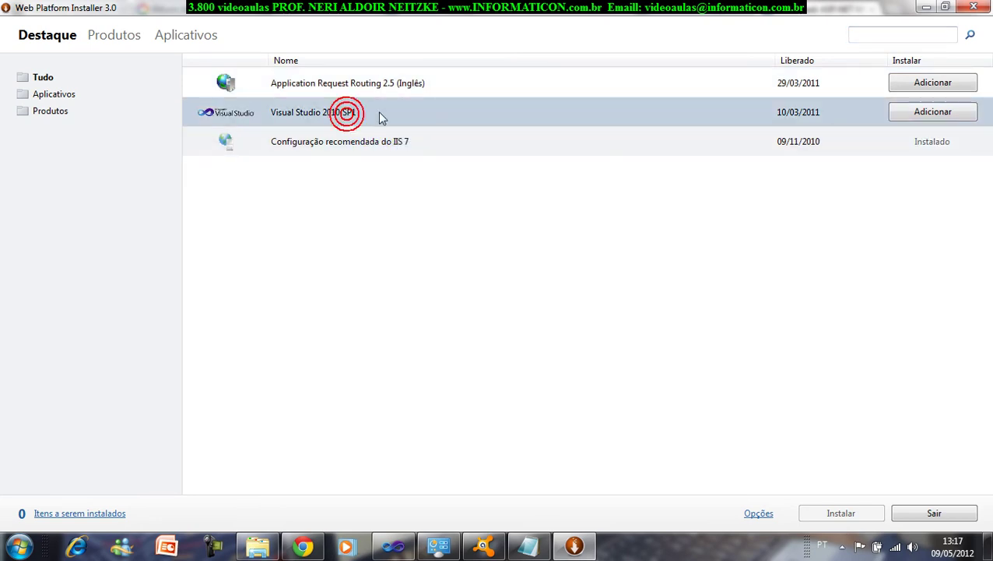
{"action": "left_click", "coordinate": [409, 85]}
{"action": "left_click", "coordinate": [401, 114]}
Step: Search the Web Platform Installer catalogue for mvc 3
{"action": "left_click", "coordinate": [894, 32]}
{"action": "type", "text": "mvc 3"}
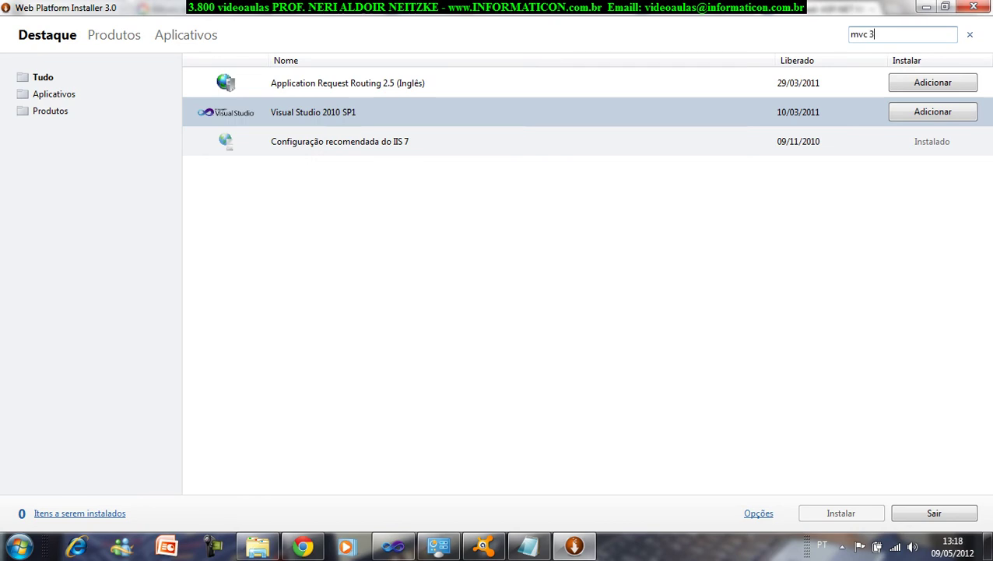
{"action": "key", "text": "Return"}
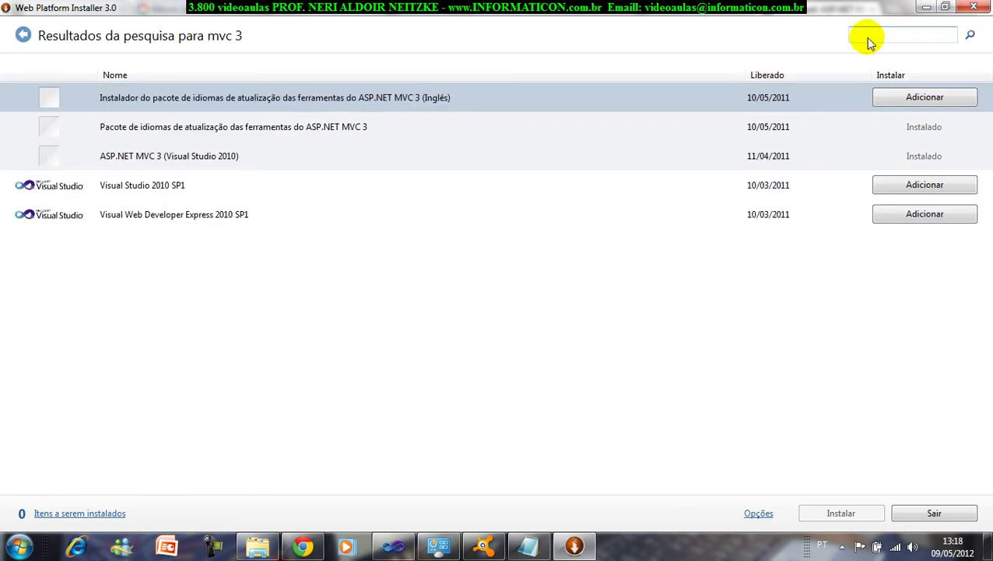
Step: Inspect the results for ASP.NET MVC 3 (Visual Studio 2010), its tools update language pack and Visual Web Developer Express 2010 SP1
{"action": "left_click", "coordinate": [191, 156]}
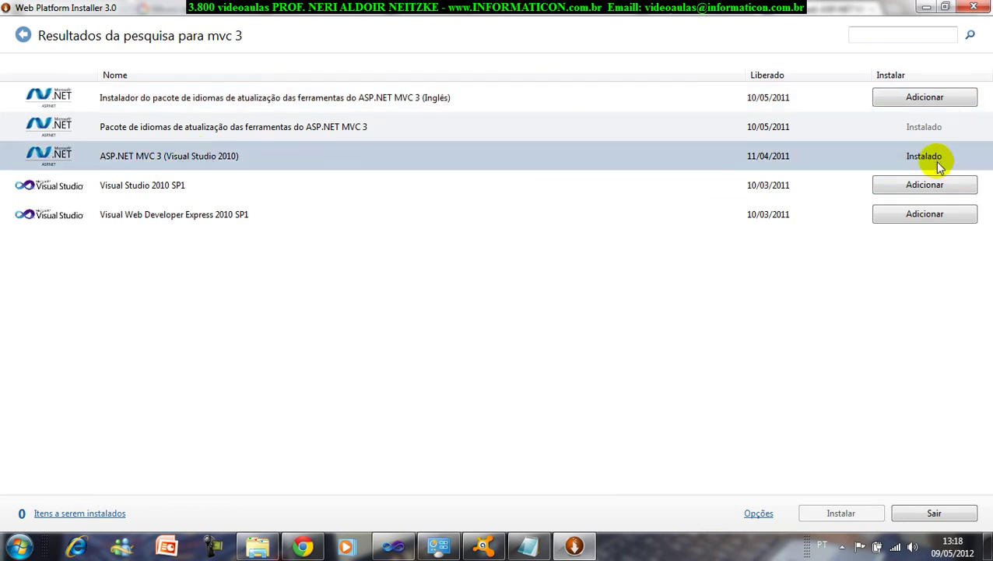
{"action": "left_click", "coordinate": [397, 128]}
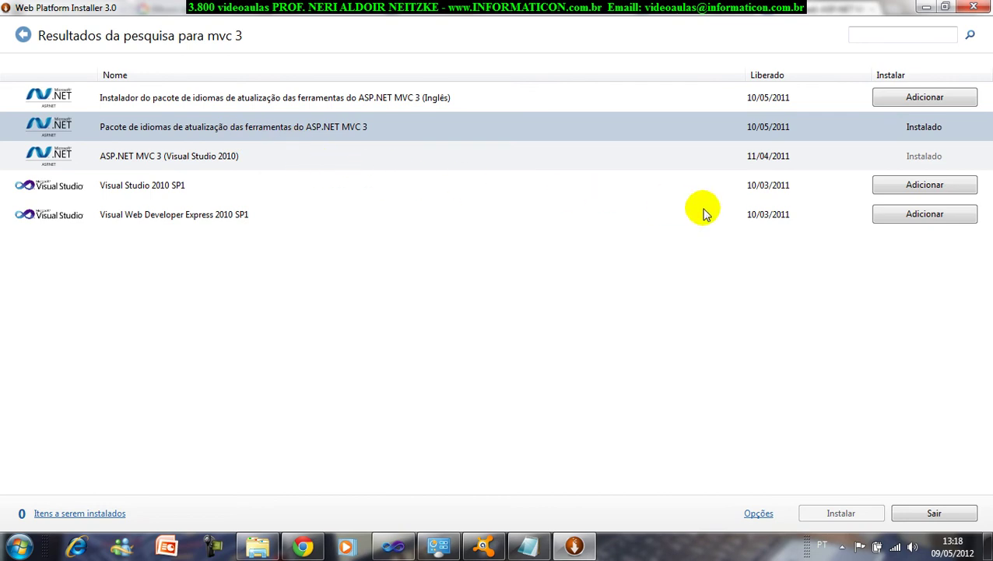
{"action": "left_click", "coordinate": [144, 215]}
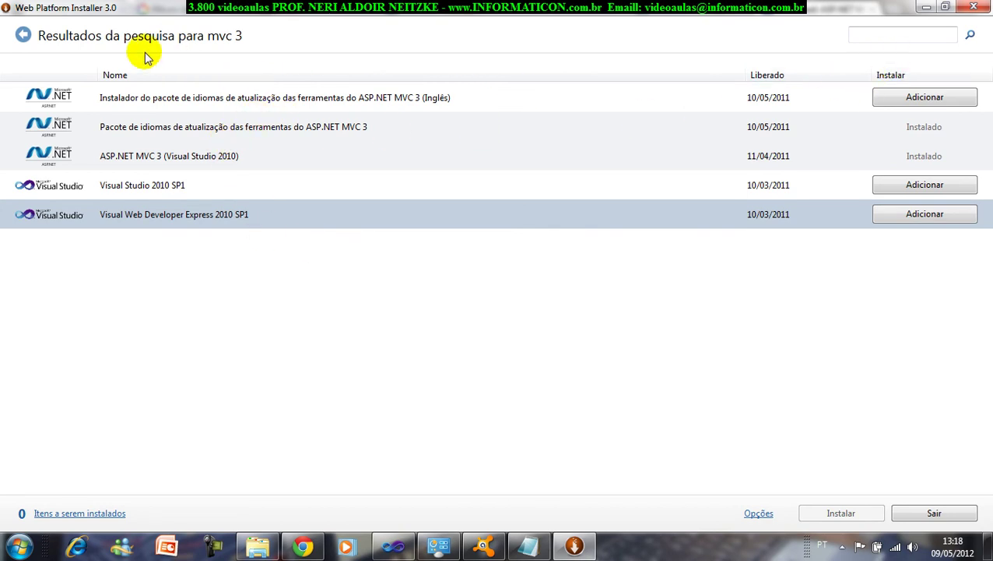
{"action": "left_click", "coordinate": [903, 35]}
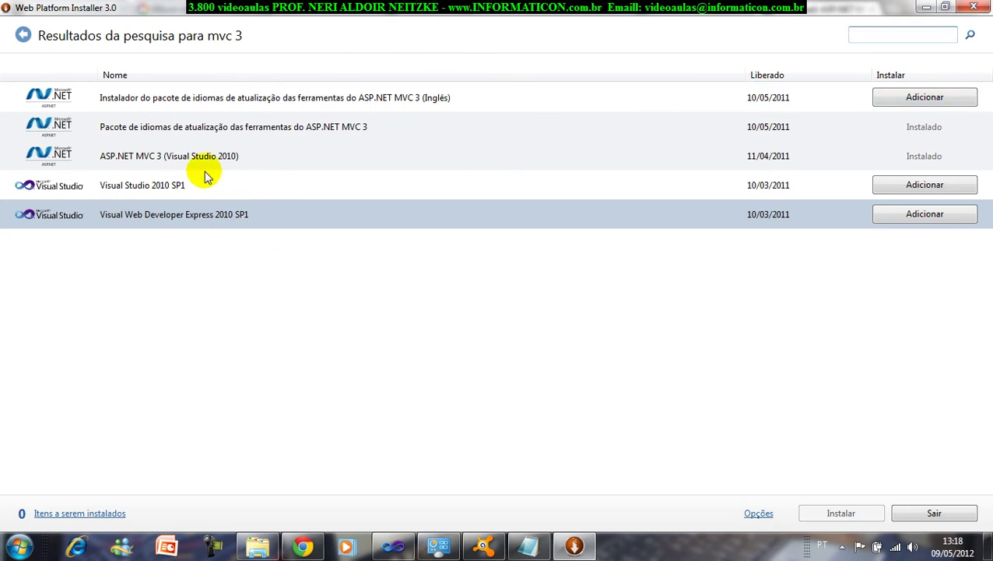
Step: Switch to Chrome and revisit the installer launch page and the Windows Web App Gallery page
{"action": "mouse_move", "coordinate": [399, 550]}
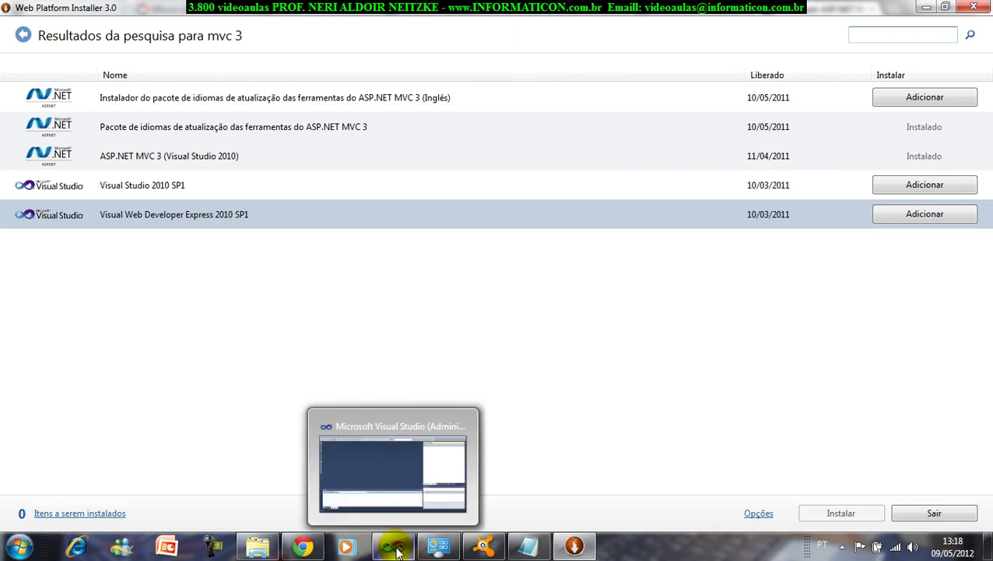
{"action": "left_click", "coordinate": [303, 547]}
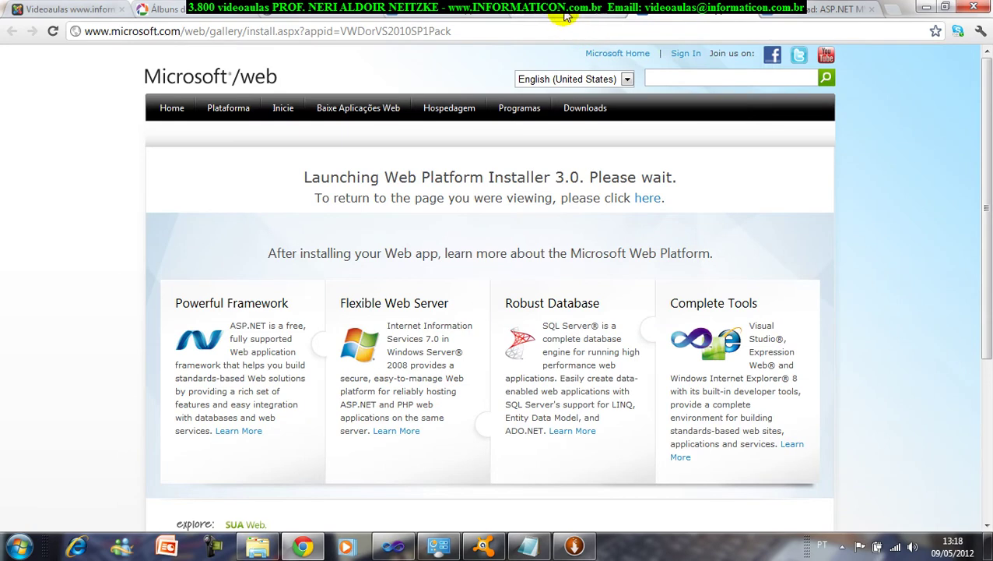
{"action": "left_click", "coordinate": [565, 17]}
{"action": "left_click", "coordinate": [451, 17]}
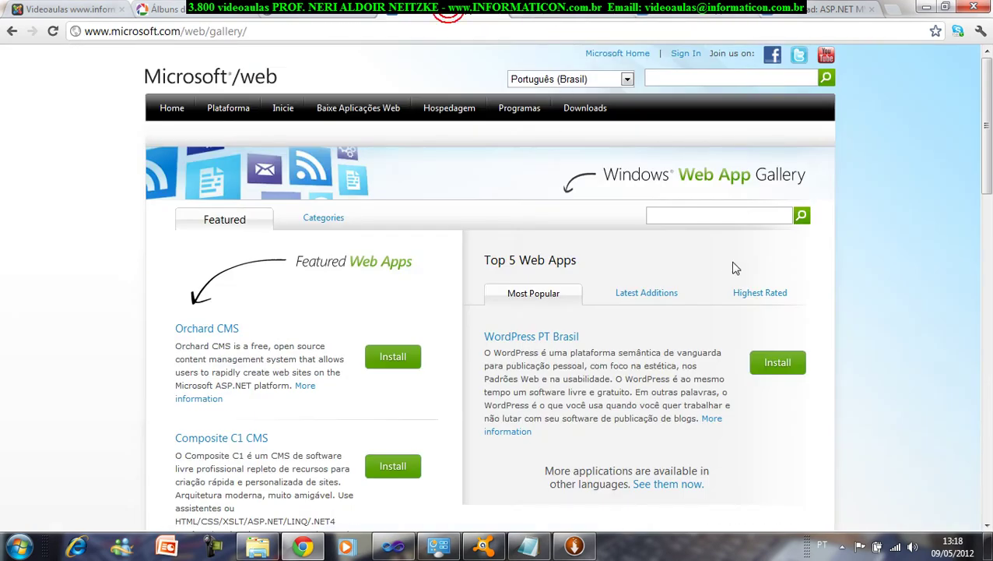
{"action": "left_click", "coordinate": [280, 17]}
{"action": "left_click", "coordinate": [448, 15]}
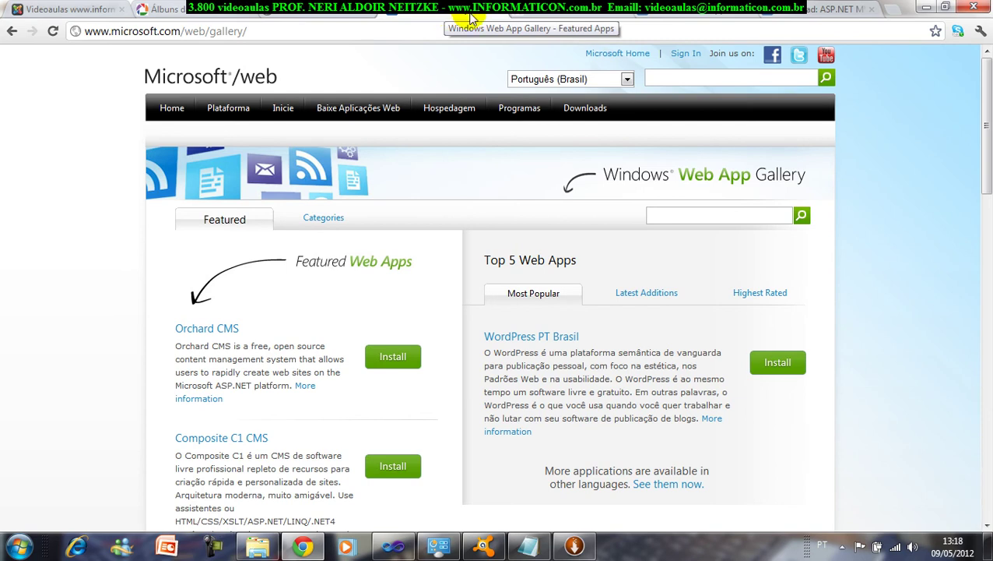
Step: Return to Web Platform Installer and check the installation status of ASP.NET MVC 3 (Visual Studio 2010) and its tools update language pack
{"action": "left_click", "coordinate": [574, 545]}
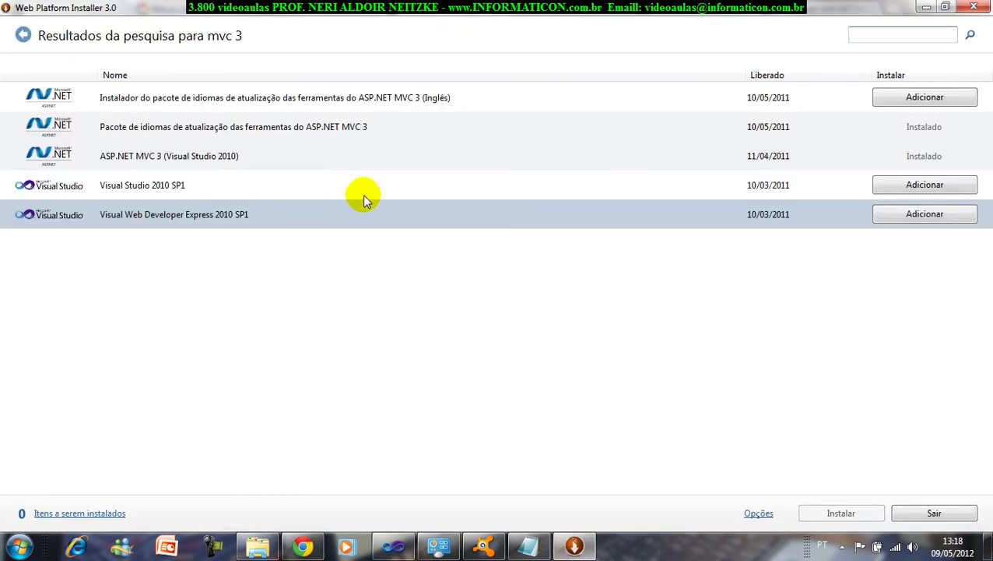
{"action": "left_click", "coordinate": [919, 155]}
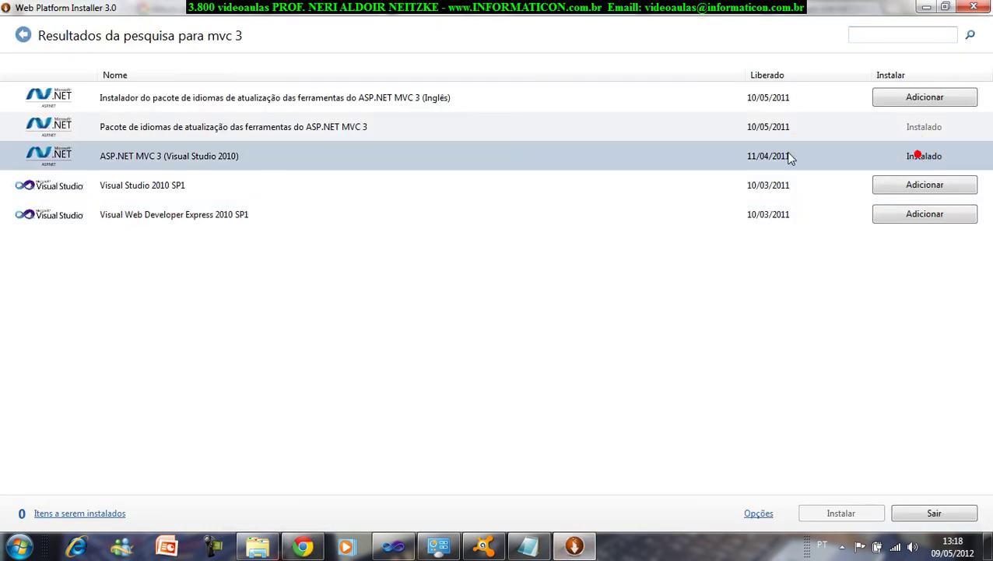
{"action": "left_click", "coordinate": [459, 125]}
{"action": "left_click", "coordinate": [317, 150]}
{"action": "left_click", "coordinate": [317, 126]}
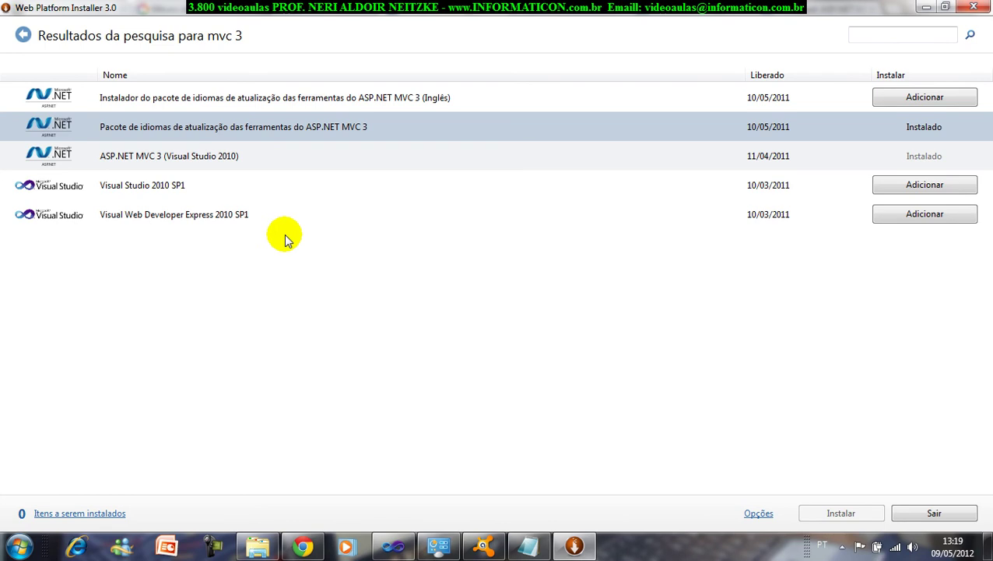
Step: Add Visual Web Developer Express 2010 SP1 and start its installation, opting in to send usage information to Microsoft and accepting the licence terms
{"action": "left_click", "coordinate": [152, 221]}
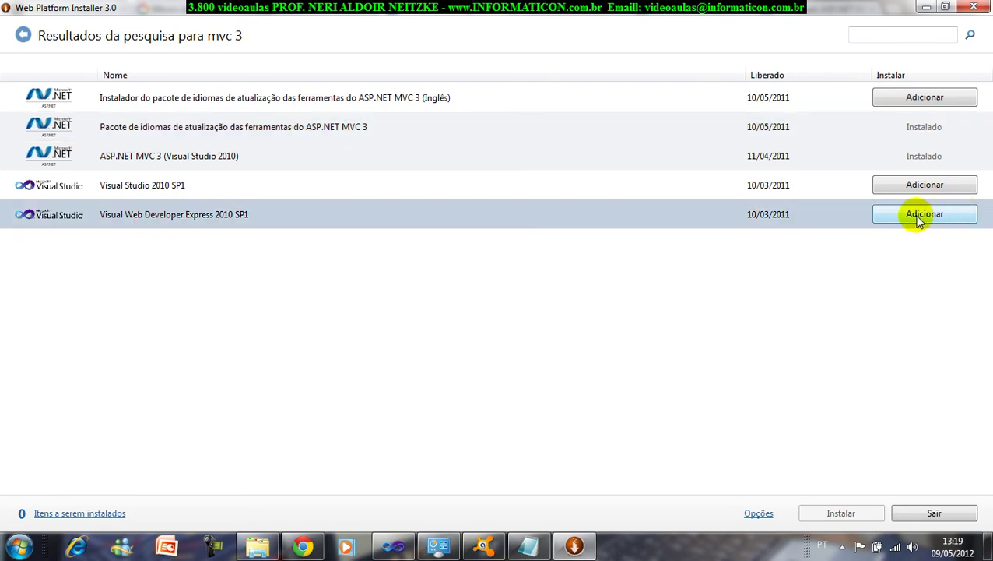
{"action": "left_click", "coordinate": [941, 219]}
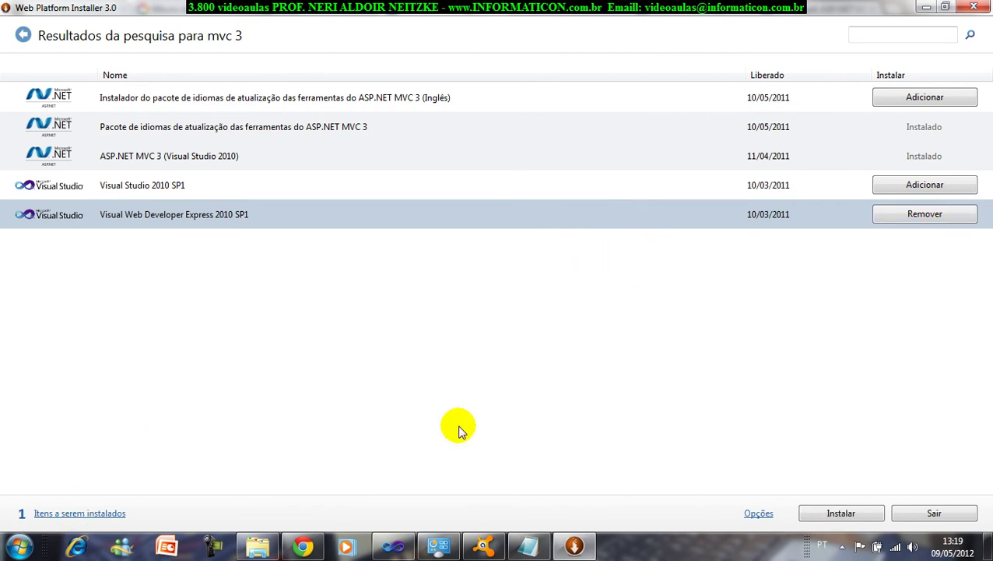
{"action": "left_click", "coordinate": [842, 514]}
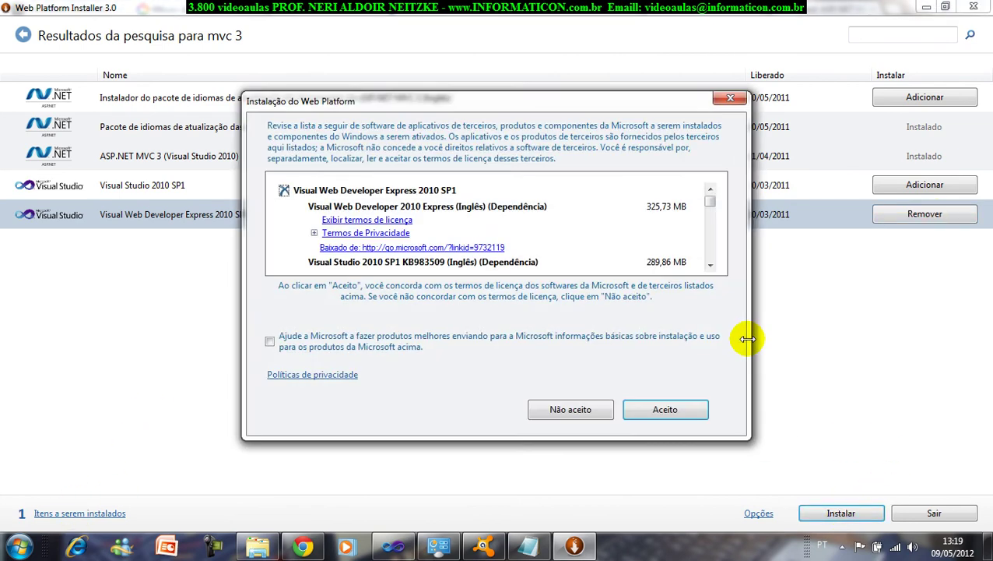
{"action": "left_click", "coordinate": [269, 341]}
{"action": "left_click", "coordinate": [683, 411]}
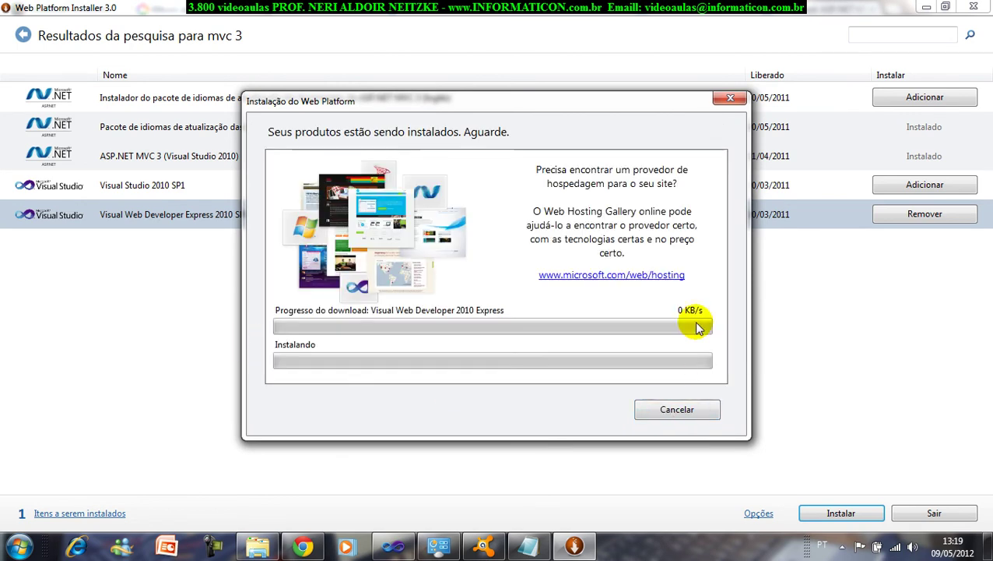
Step: Move the installation progress dialog down to uncover the ASP.NET MVC 3 entries in the search results
{"action": "mouse_move", "coordinate": [605, 107]}
{"action": "left_mouse_down"}
{"action": "mouse_move", "coordinate": [528, 222]}
{"action": "mouse_move", "coordinate": [611, 140]}
{"action": "mouse_move", "coordinate": [621, 99]}
{"action": "left_mouse_up"}
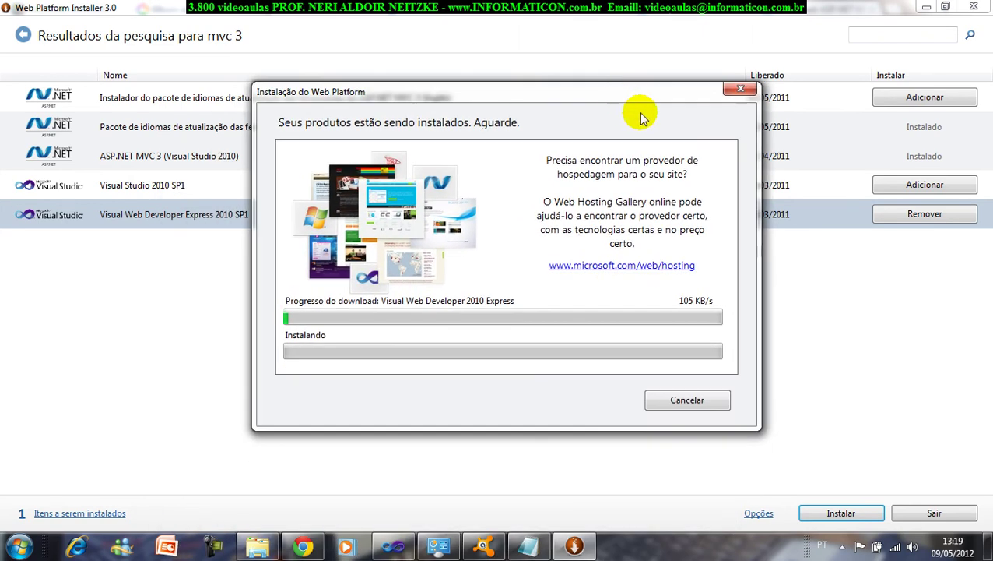
{"action": "left_click_drag", "start_coordinate": [625, 98], "coordinate": [600, 89]}
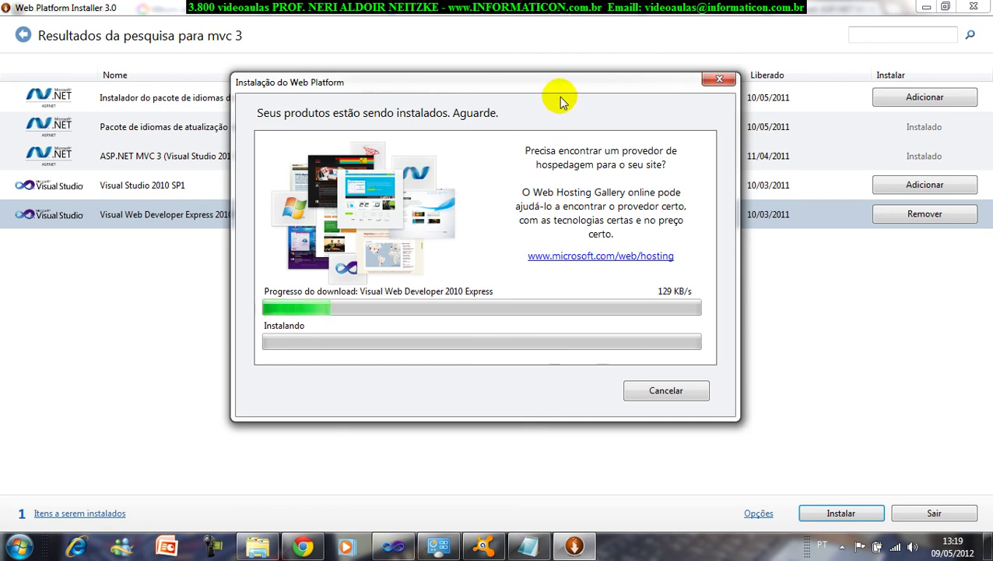
{"action": "left_click_drag", "start_coordinate": [576, 88], "coordinate": [588, 187]}
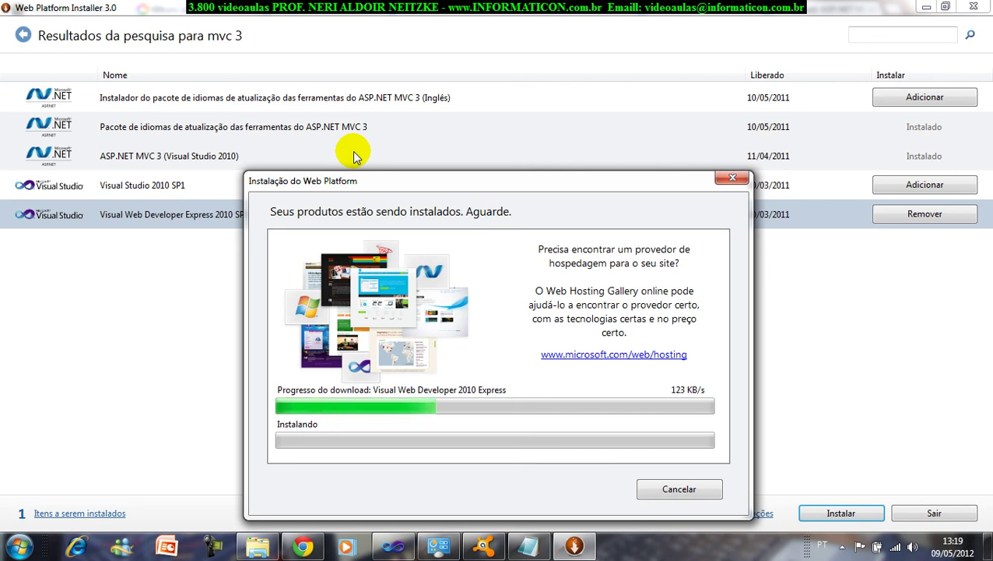
Step: Switch to Visual Studio and on to Chrome to view the course list page of the local ASP.NET MVC site
{"action": "left_click", "coordinate": [393, 545]}
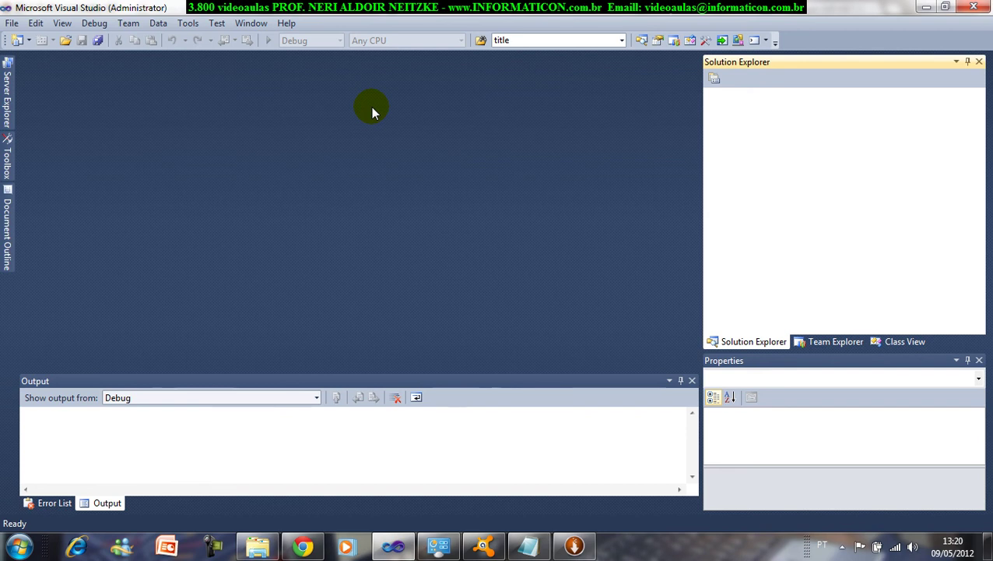
{"action": "left_click", "coordinate": [305, 545]}
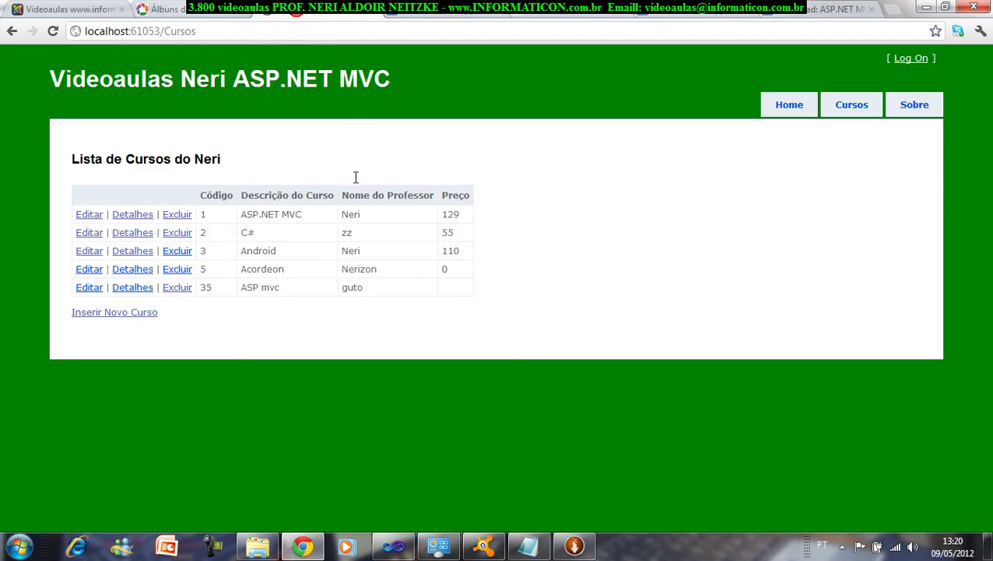
{"action": "left_click", "coordinate": [288, 18]}
Step: Return to Visual Studio and open the New Project dialog, selecting the Visual C# ASP.NET MVC 3 Web Application template
{"action": "left_click", "coordinate": [393, 545]}
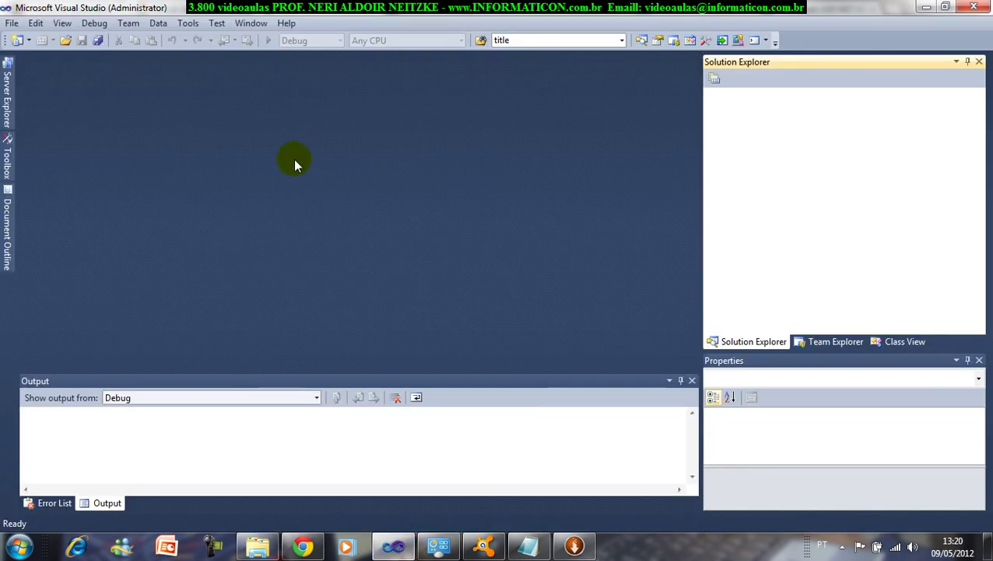
{"action": "left_click", "coordinate": [13, 23]}
{"action": "mouse_move", "coordinate": [83, 41]}
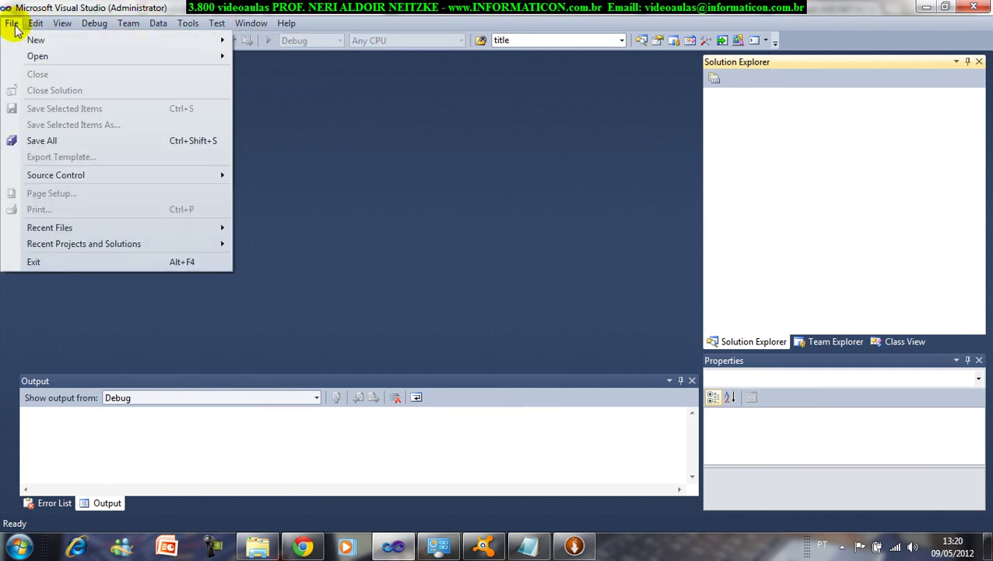
{"action": "left_click", "coordinate": [197, 41]}
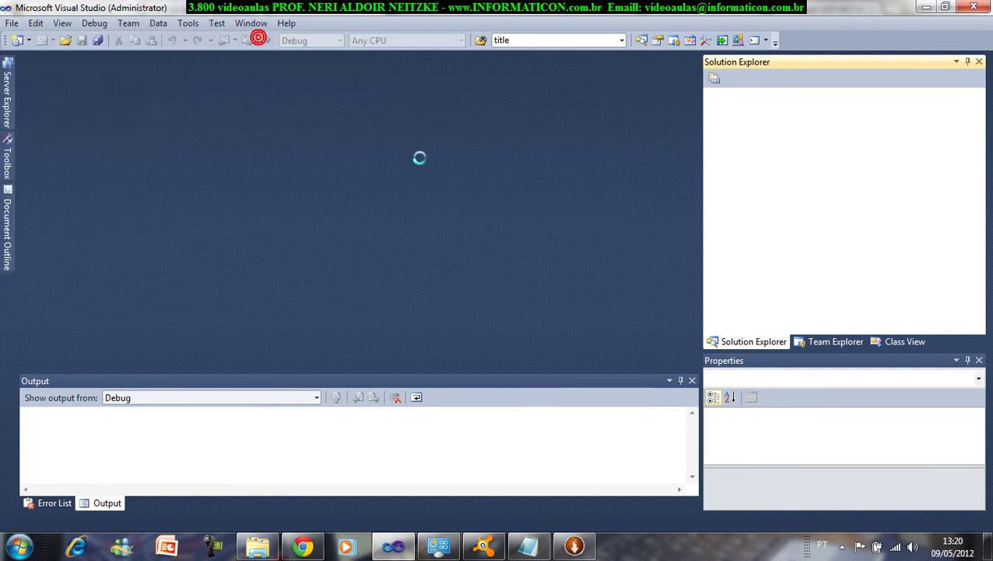
{"action": "left_click", "coordinate": [417, 150]}
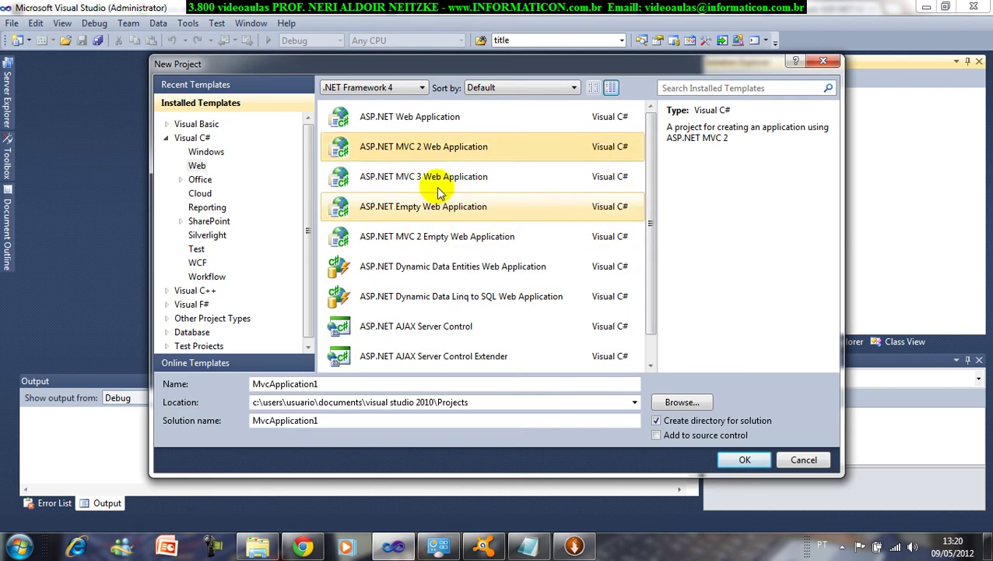
{"action": "left_click", "coordinate": [440, 181]}
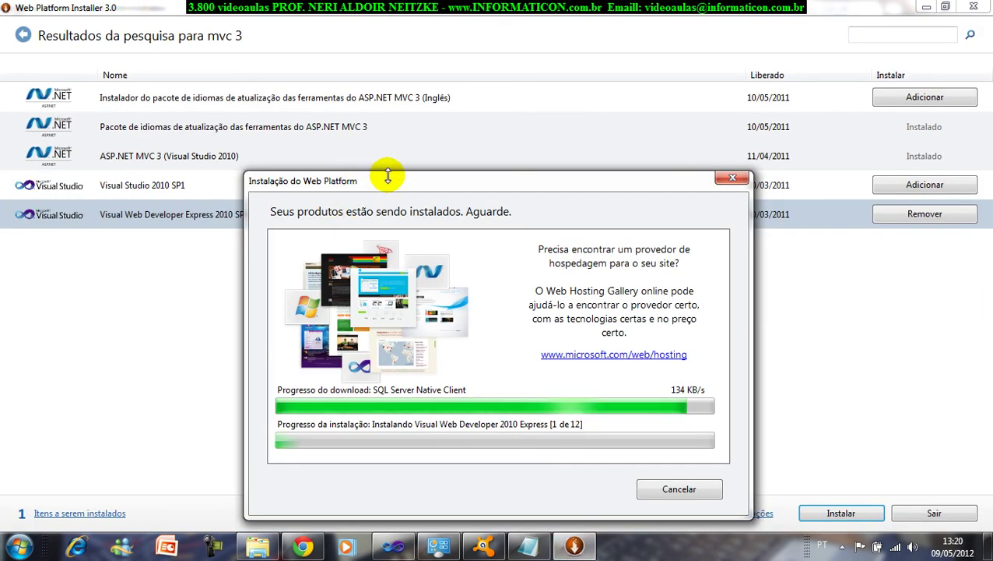
Step: Check the Web Platform installation progress and the ASP.NET MVC 3 Tools Update download page in Chrome, returning to Visual Studio's New Project dialog
{"action": "left_click_drag", "start_coordinate": [387, 177], "coordinate": [387, 200]}
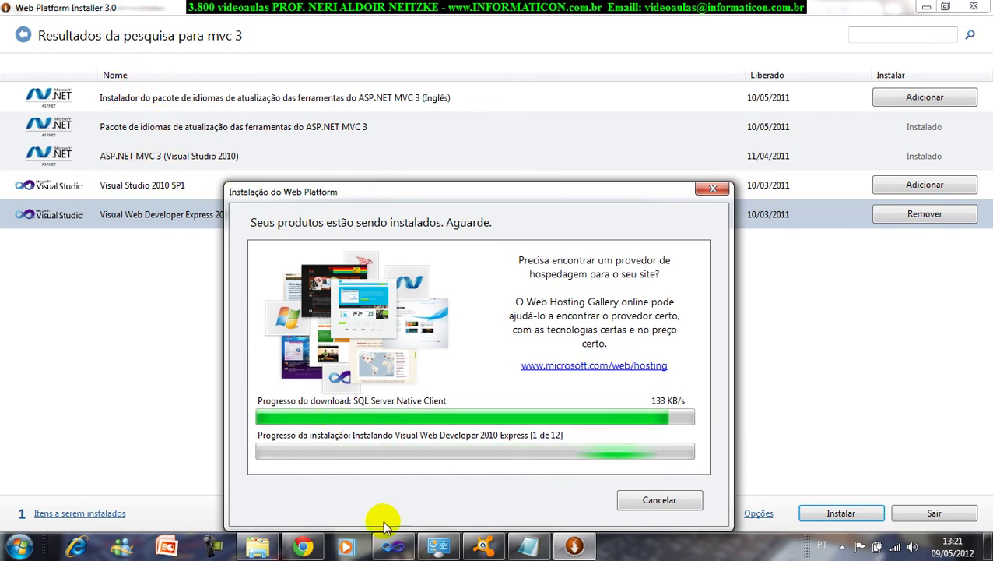
{"action": "left_click", "coordinate": [305, 547]}
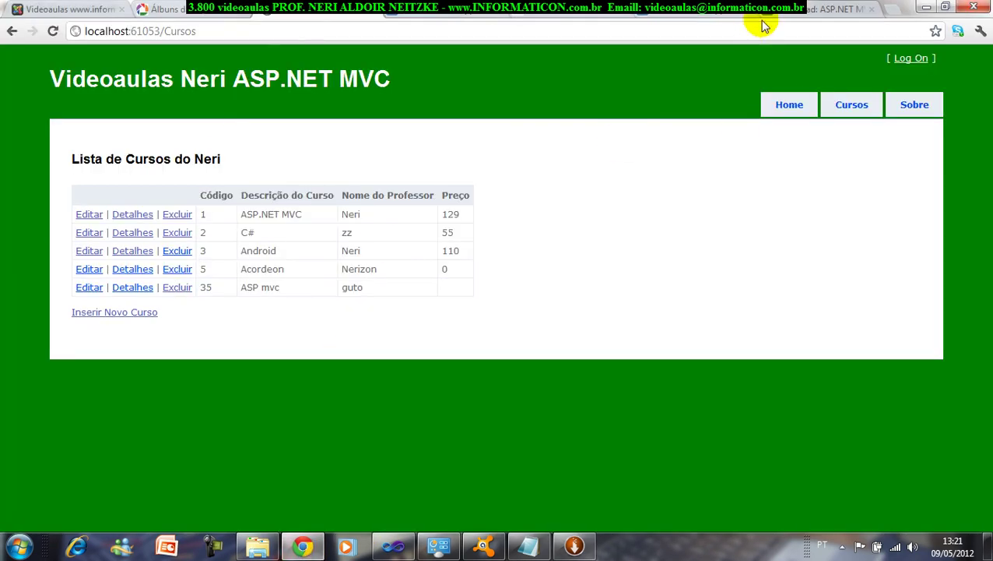
{"action": "left_click", "coordinate": [825, 9]}
{"action": "scroll", "coordinate": [685, 249], "scroll_direction": "down", "scroll_amount": 3}
{"action": "scroll", "coordinate": [615, 241], "scroll_direction": "up", "scroll_amount": 3}
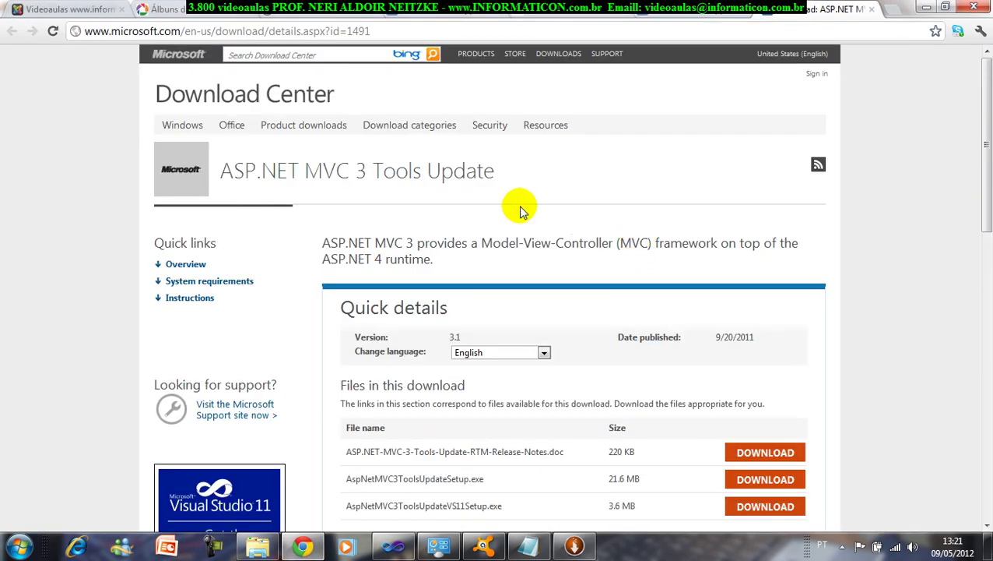
{"action": "scroll", "coordinate": [590, 237], "scroll_direction": "down", "scroll_amount": 1}
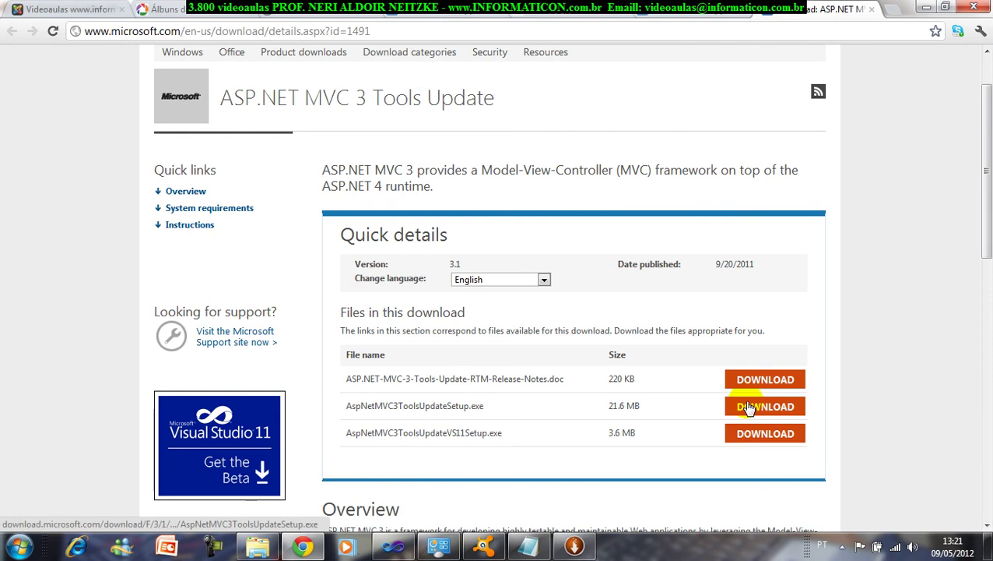
{"action": "scroll", "coordinate": [549, 351], "scroll_direction": "up", "scroll_amount": 1}
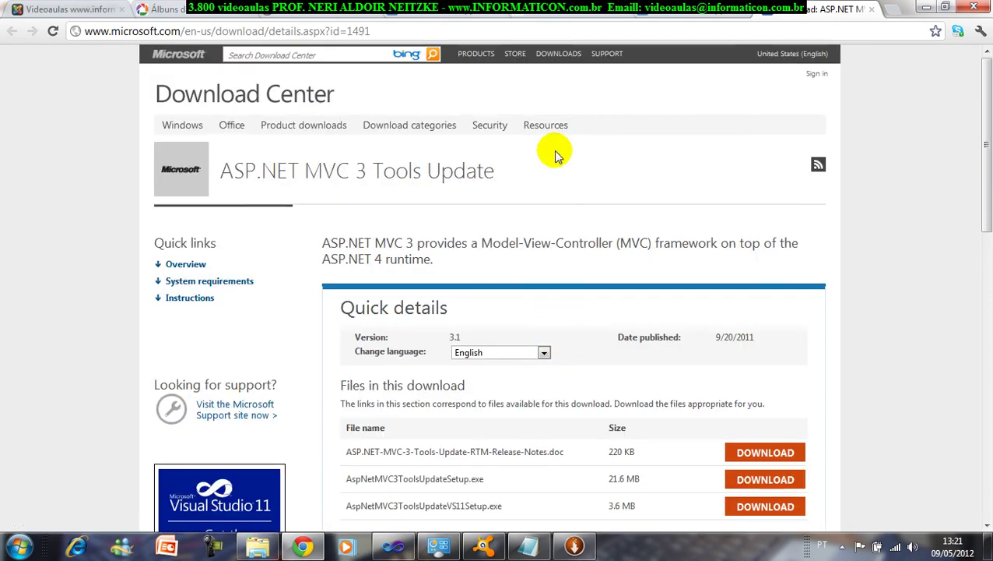
{"action": "left_click", "coordinate": [398, 548]}
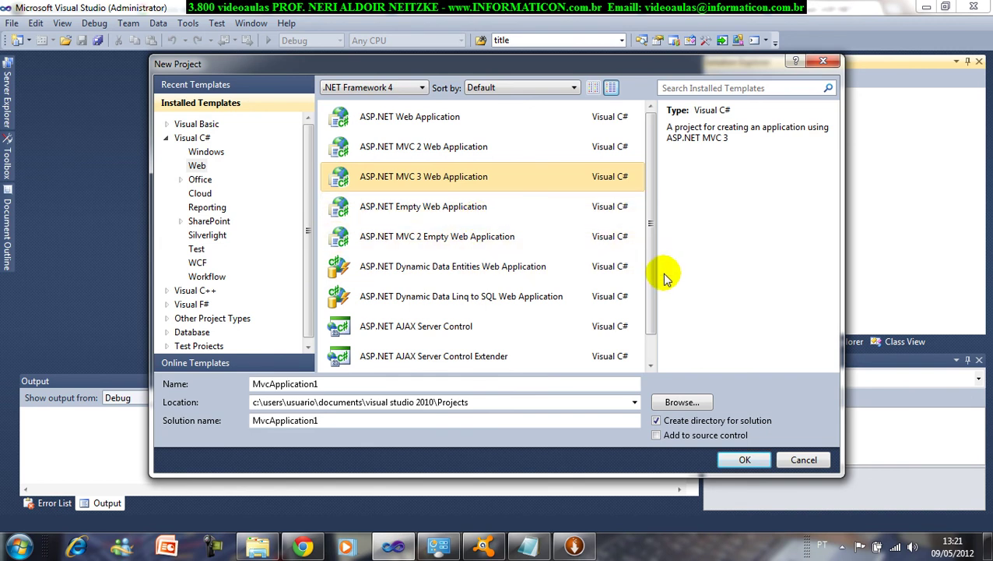